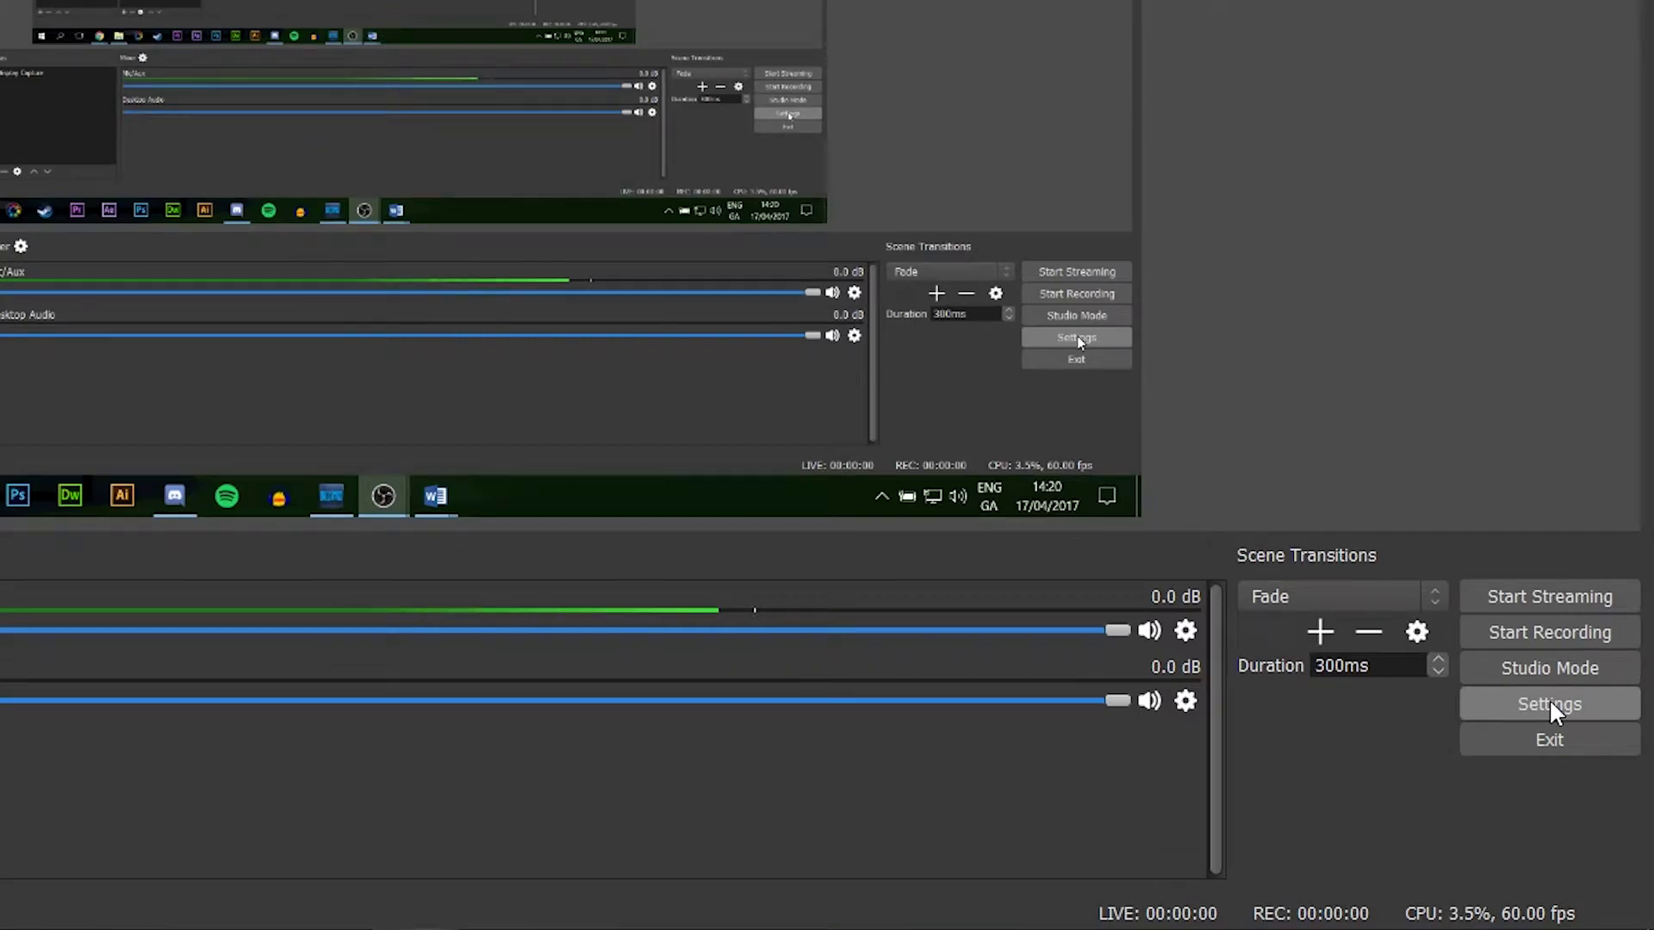
Open the OBS Studio Settings window from the controls panel
left_click(1549, 702)
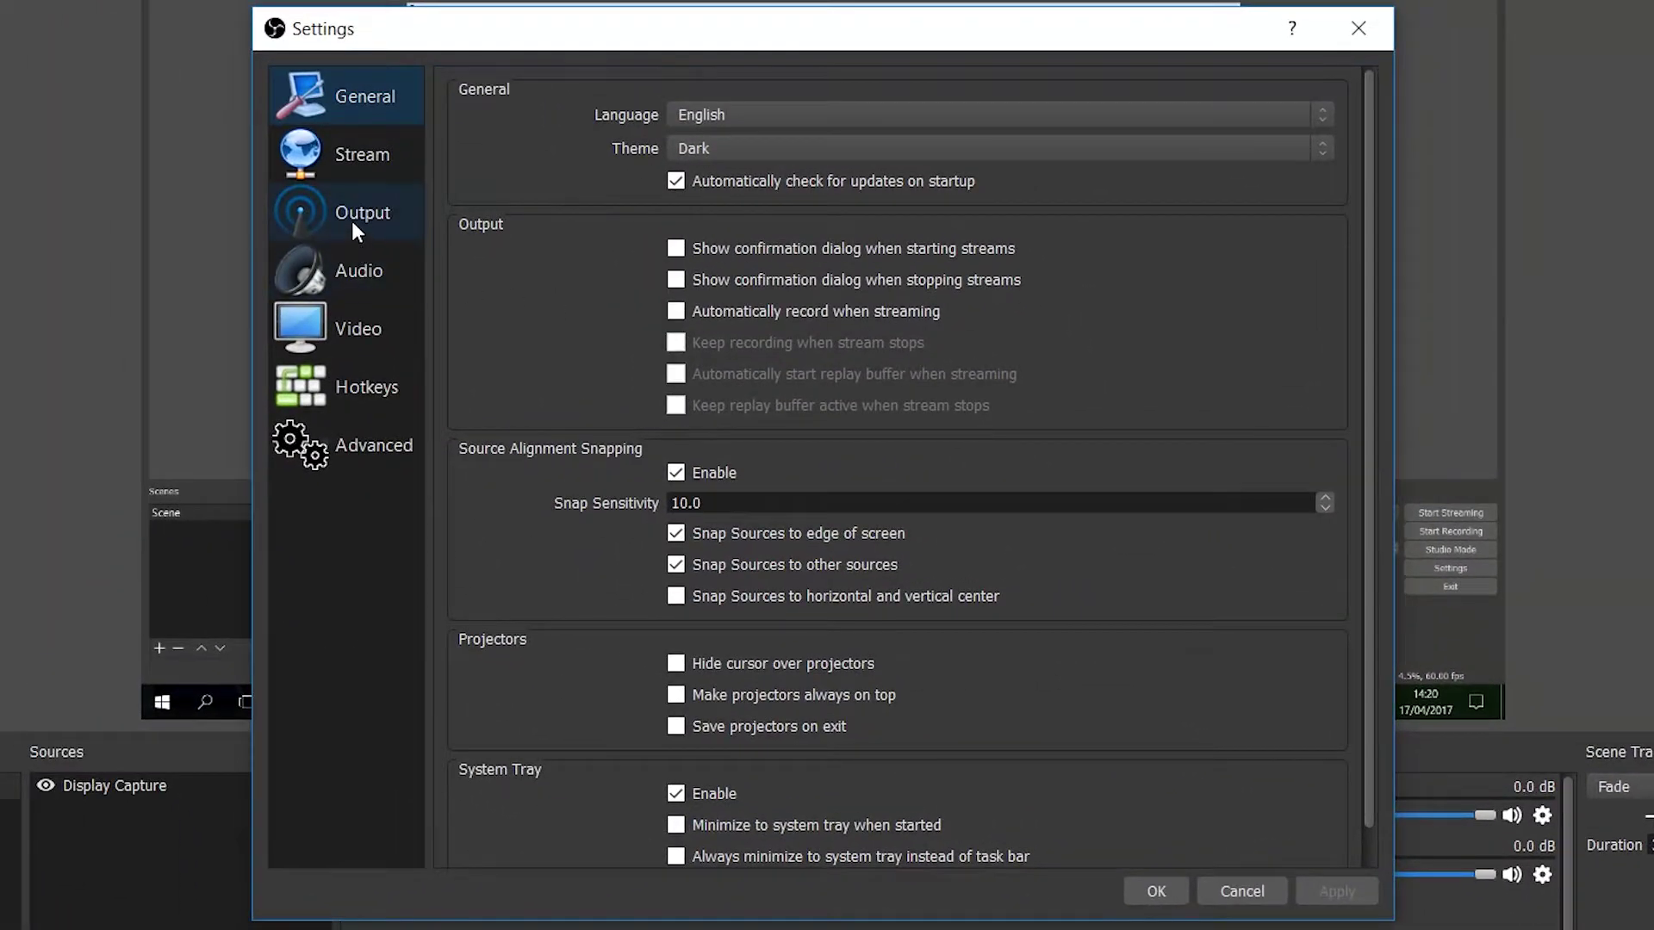
Show Output settings in Advanced mode with audio track 1 and the 1280x720 rescale
left_click(354, 223)
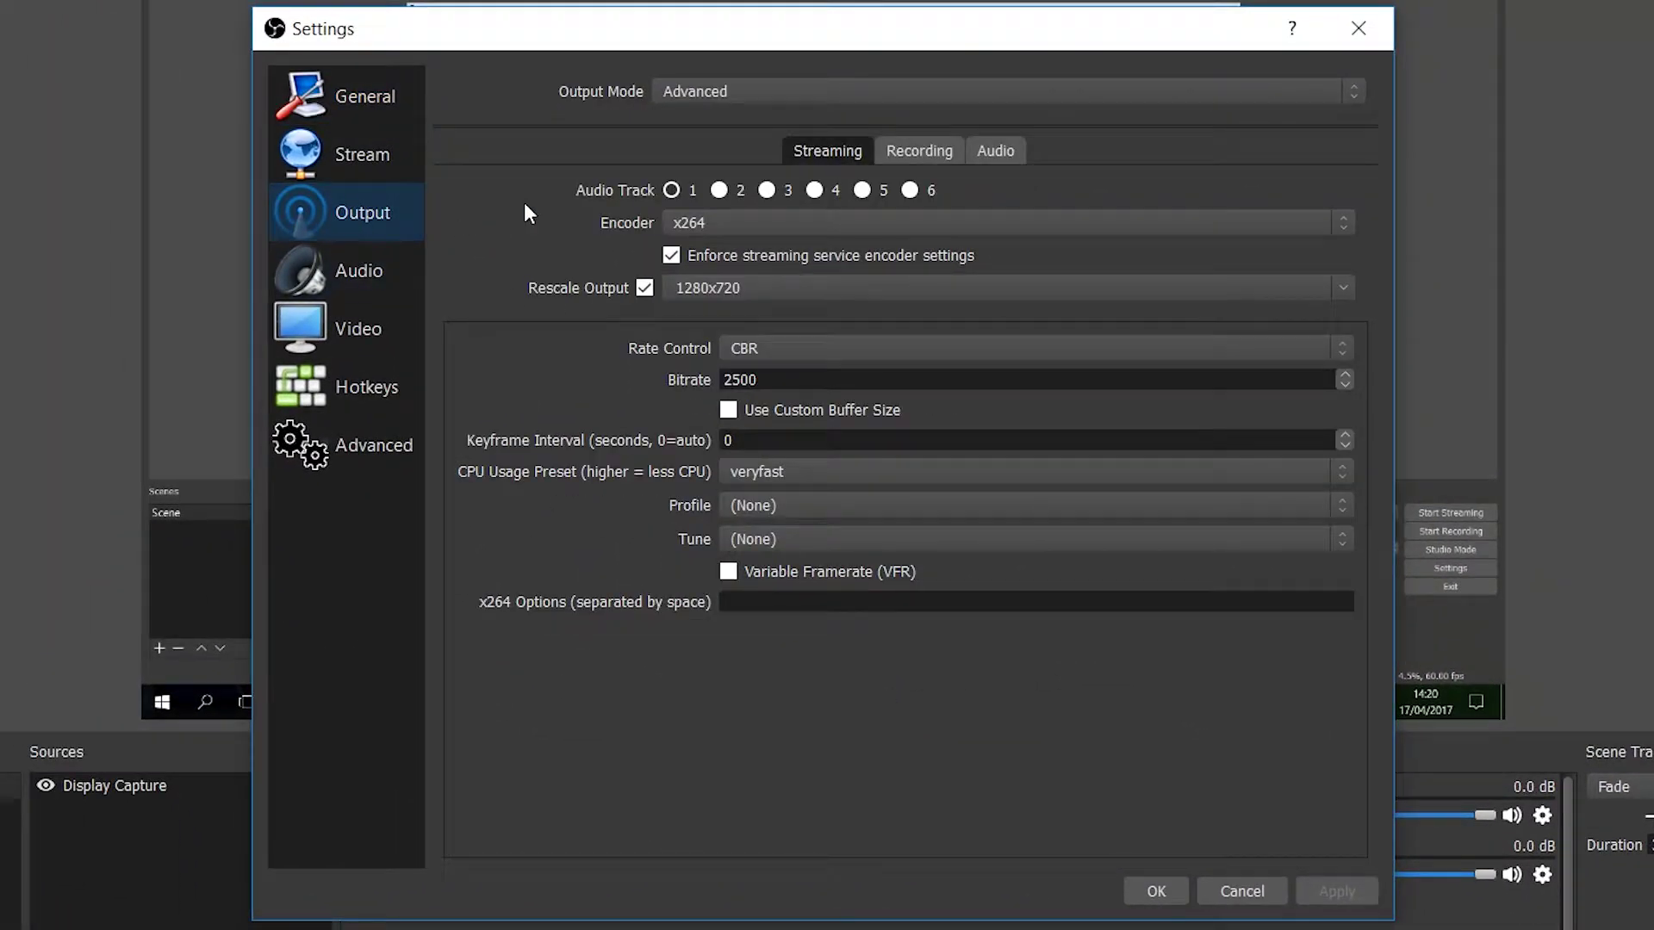
left_click(724, 95)
left_click(744, 131)
left_click(672, 190)
left_click(831, 295)
left_click(786, 346)
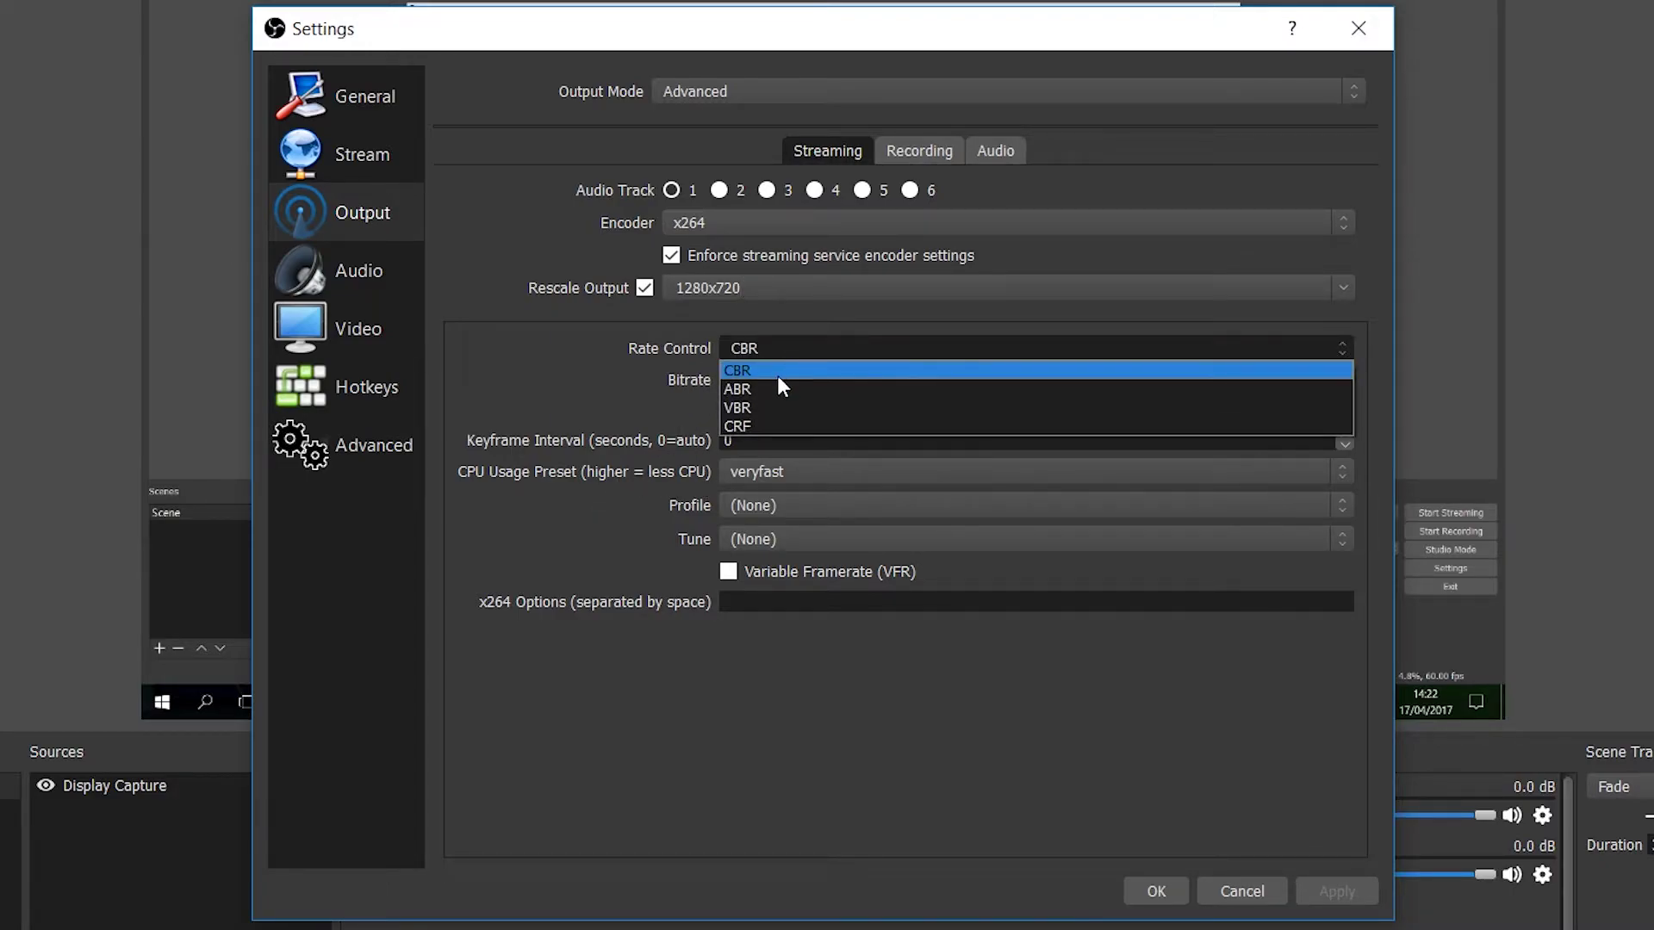
left_click(778, 378)
left_click_drag(779, 378, 716, 383)
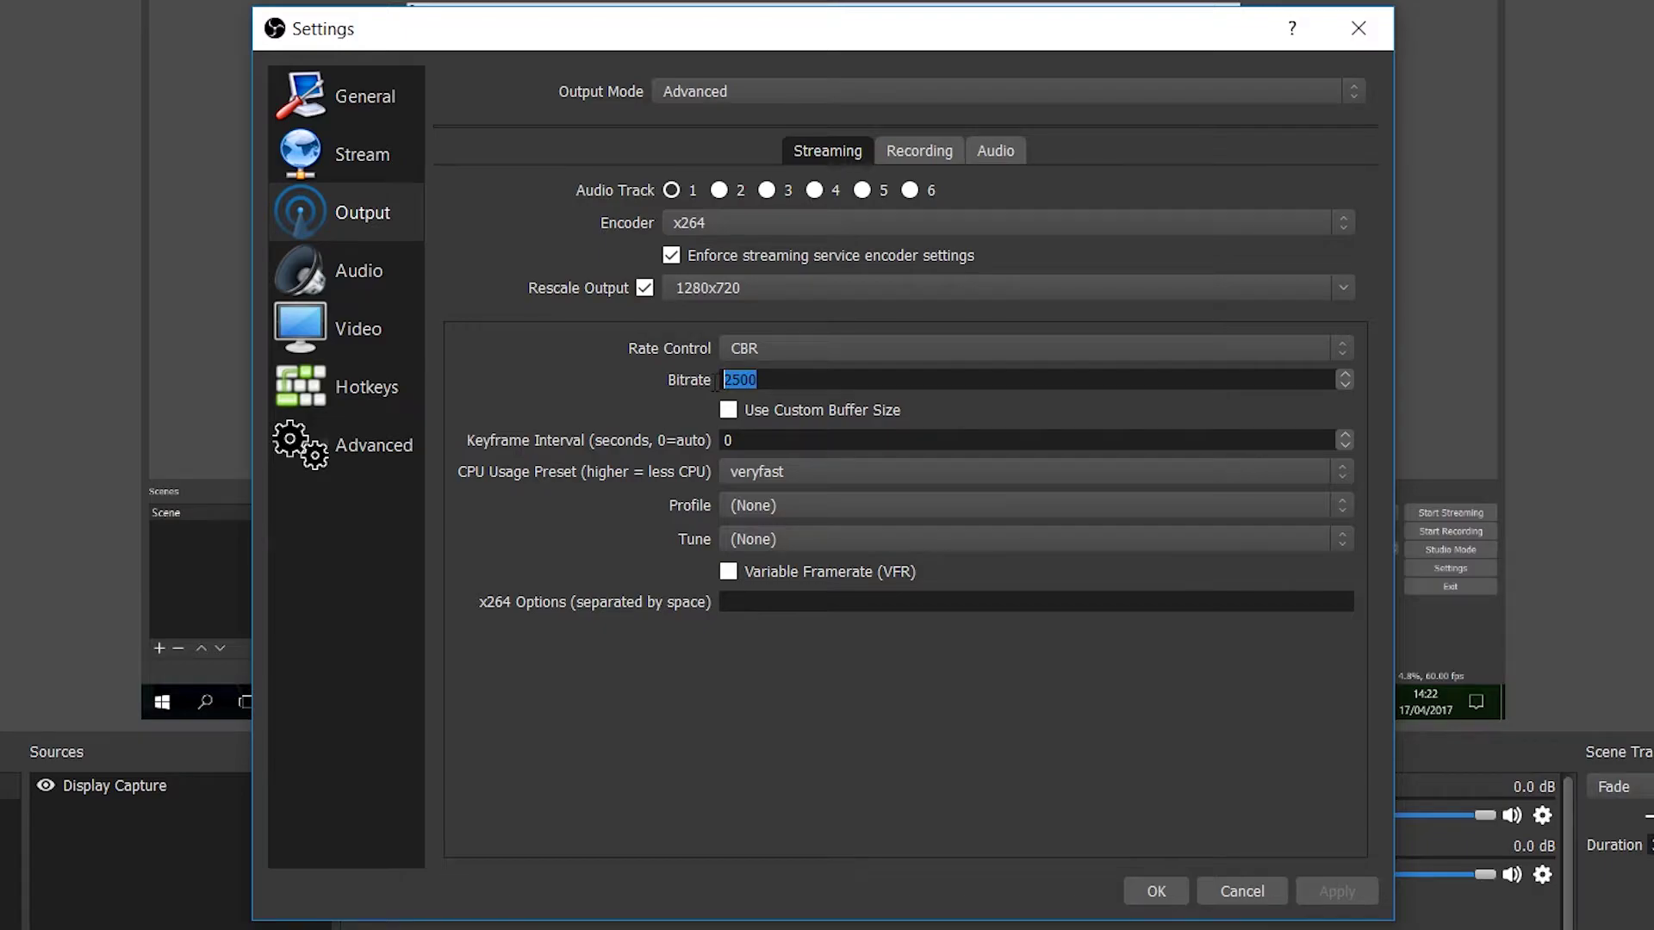
left_click(784, 380)
double_click(783, 380)
left_click(800, 480)
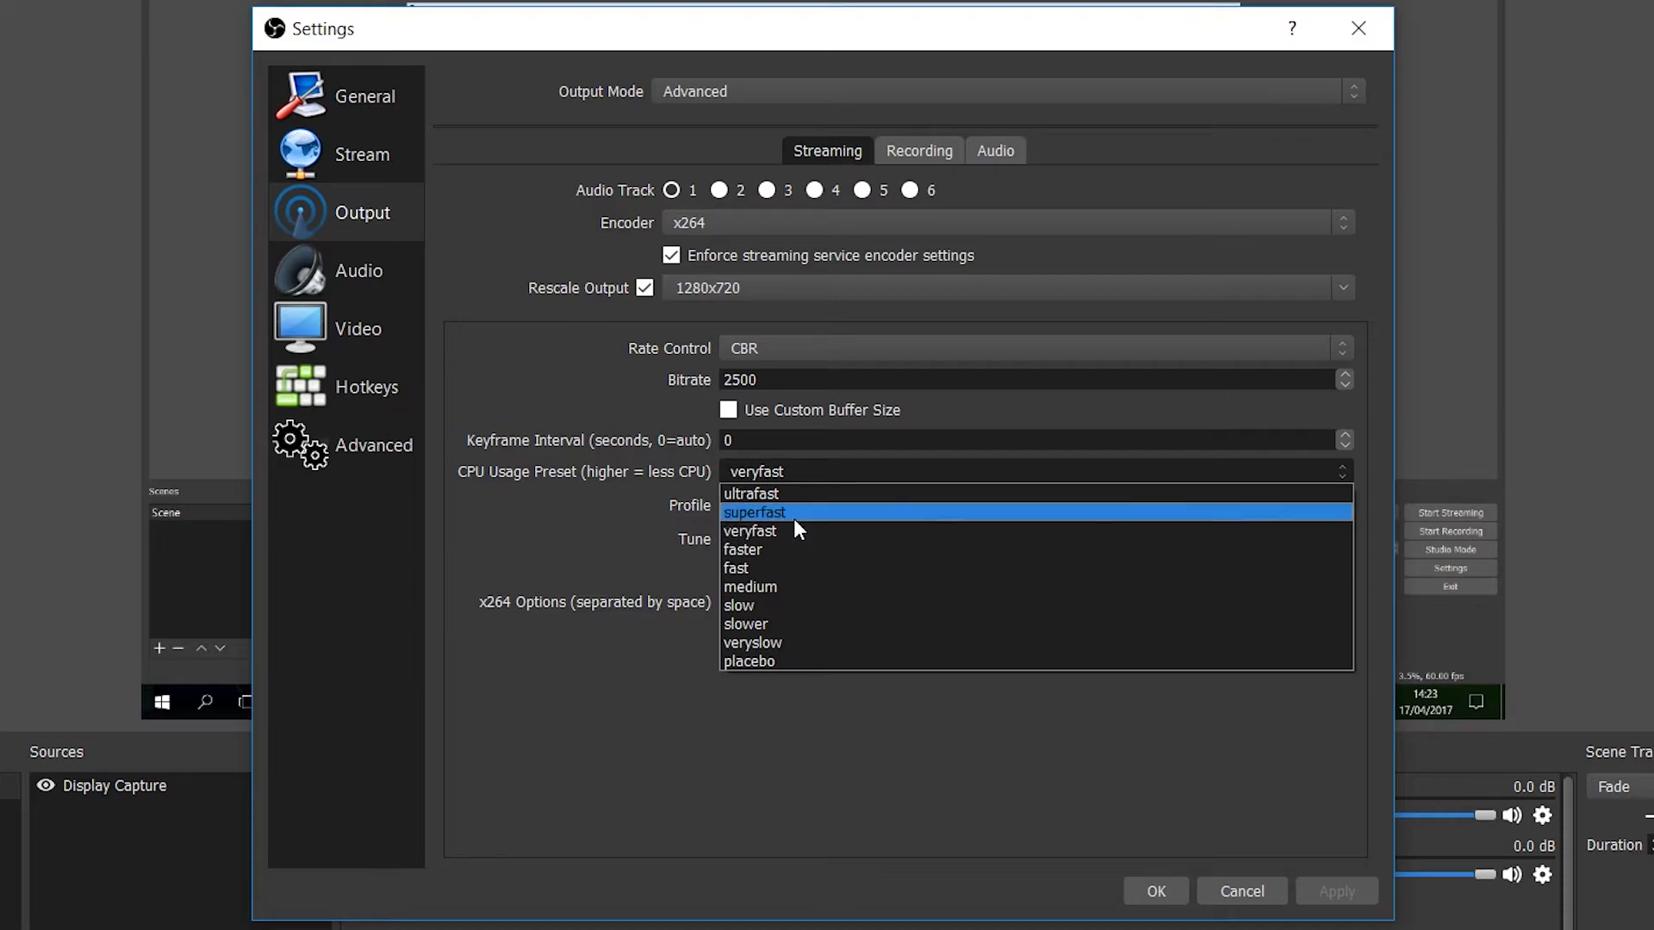
left_click(553, 479)
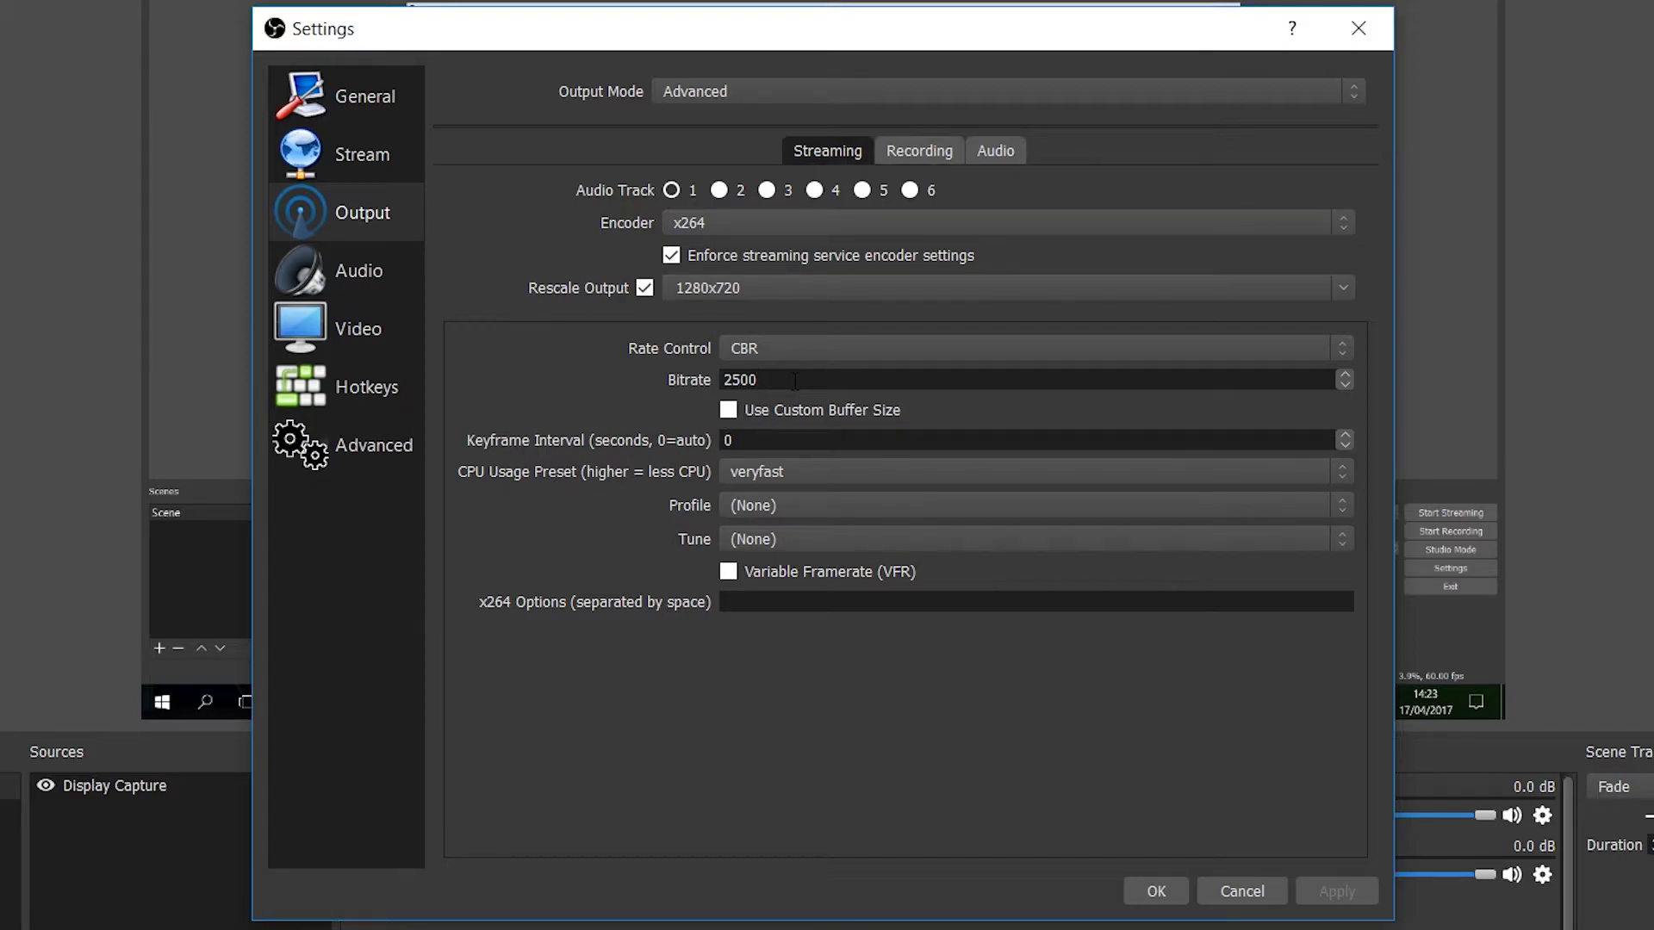
left_click_drag(762, 380, 614, 410)
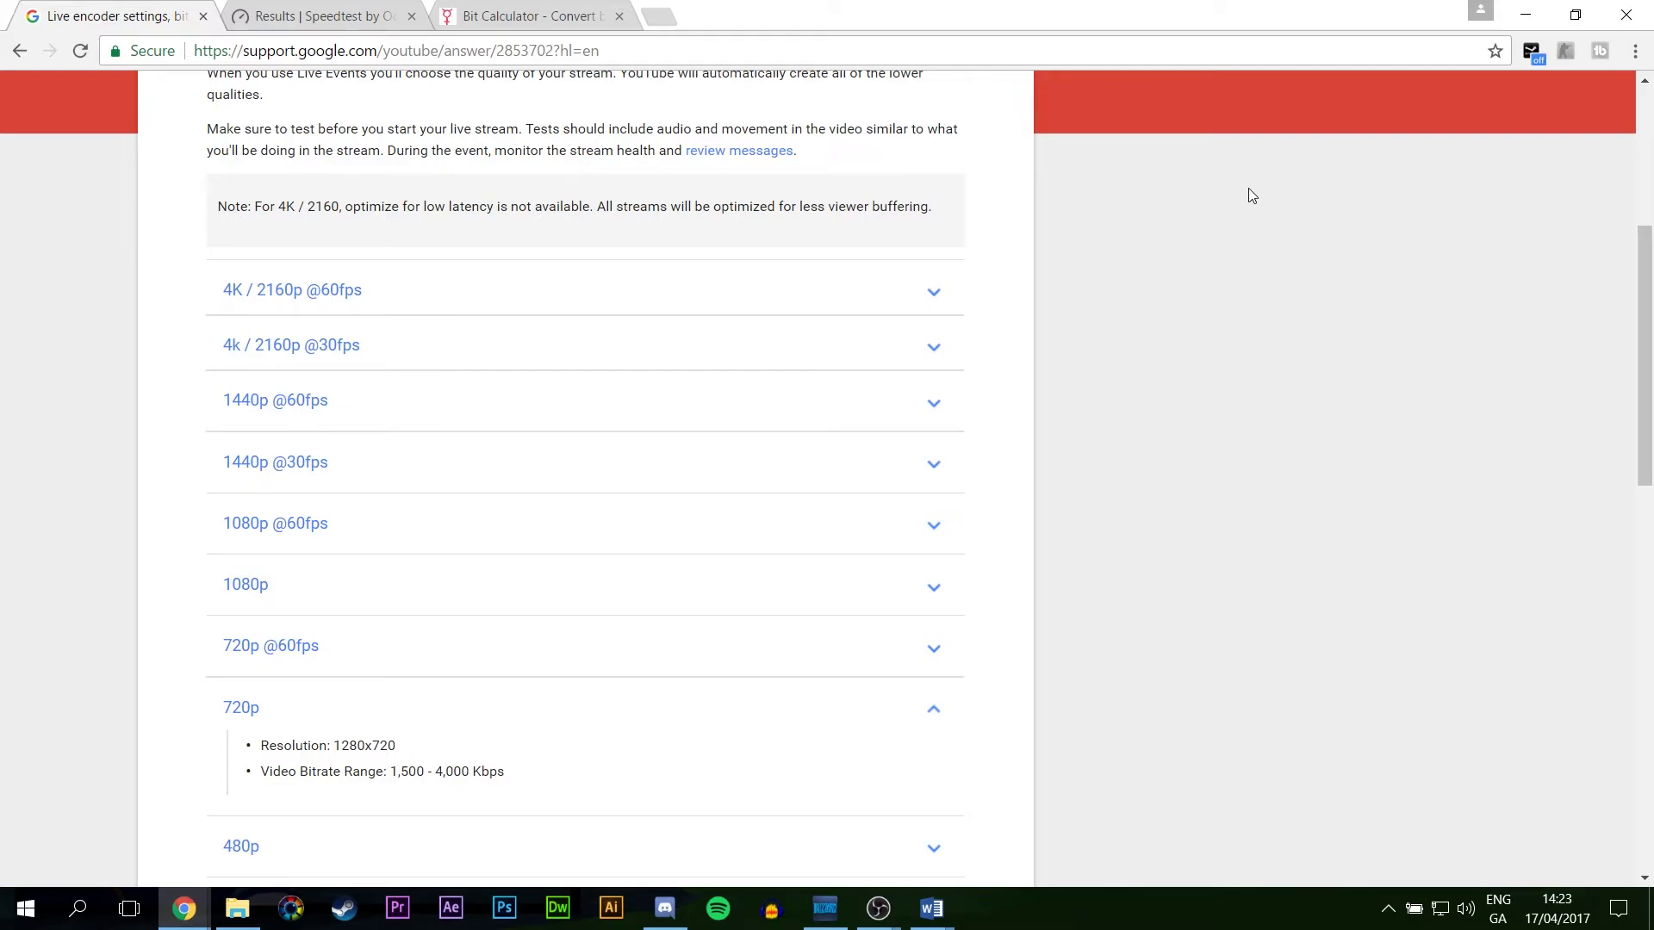
Highlight the 720p range of 1,500 - 4,000 Kbps, compare with OBS, then open the Speedtest result
scroll(1186, 205, "down", 4)
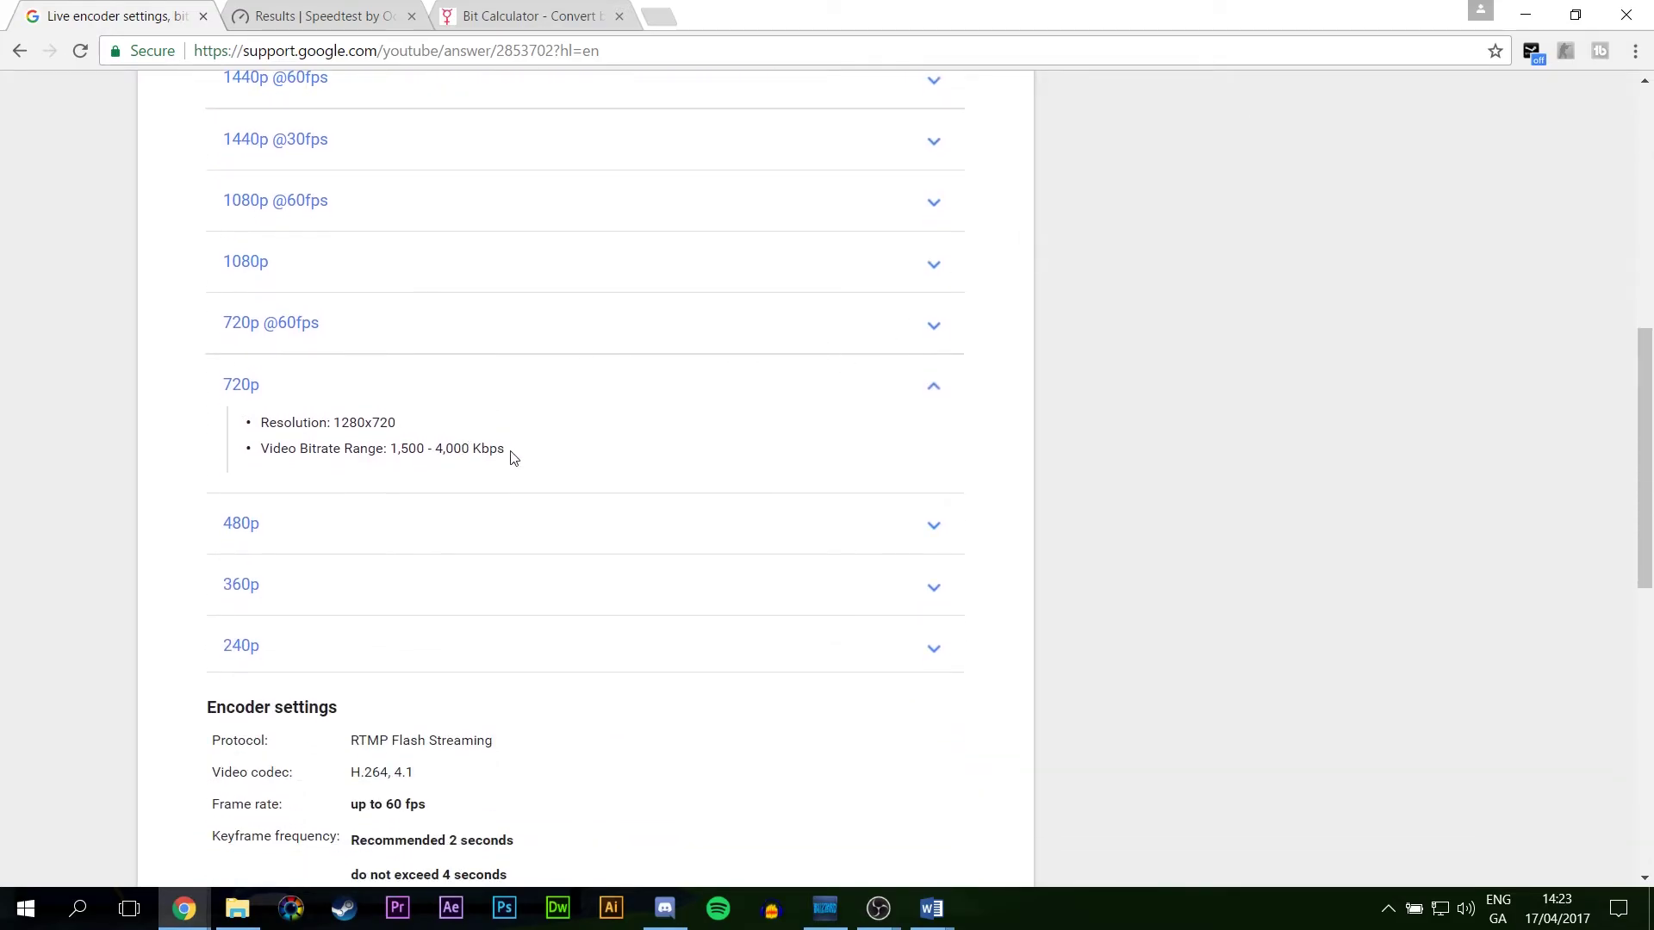
left_click_drag(622, 450, 429, 445)
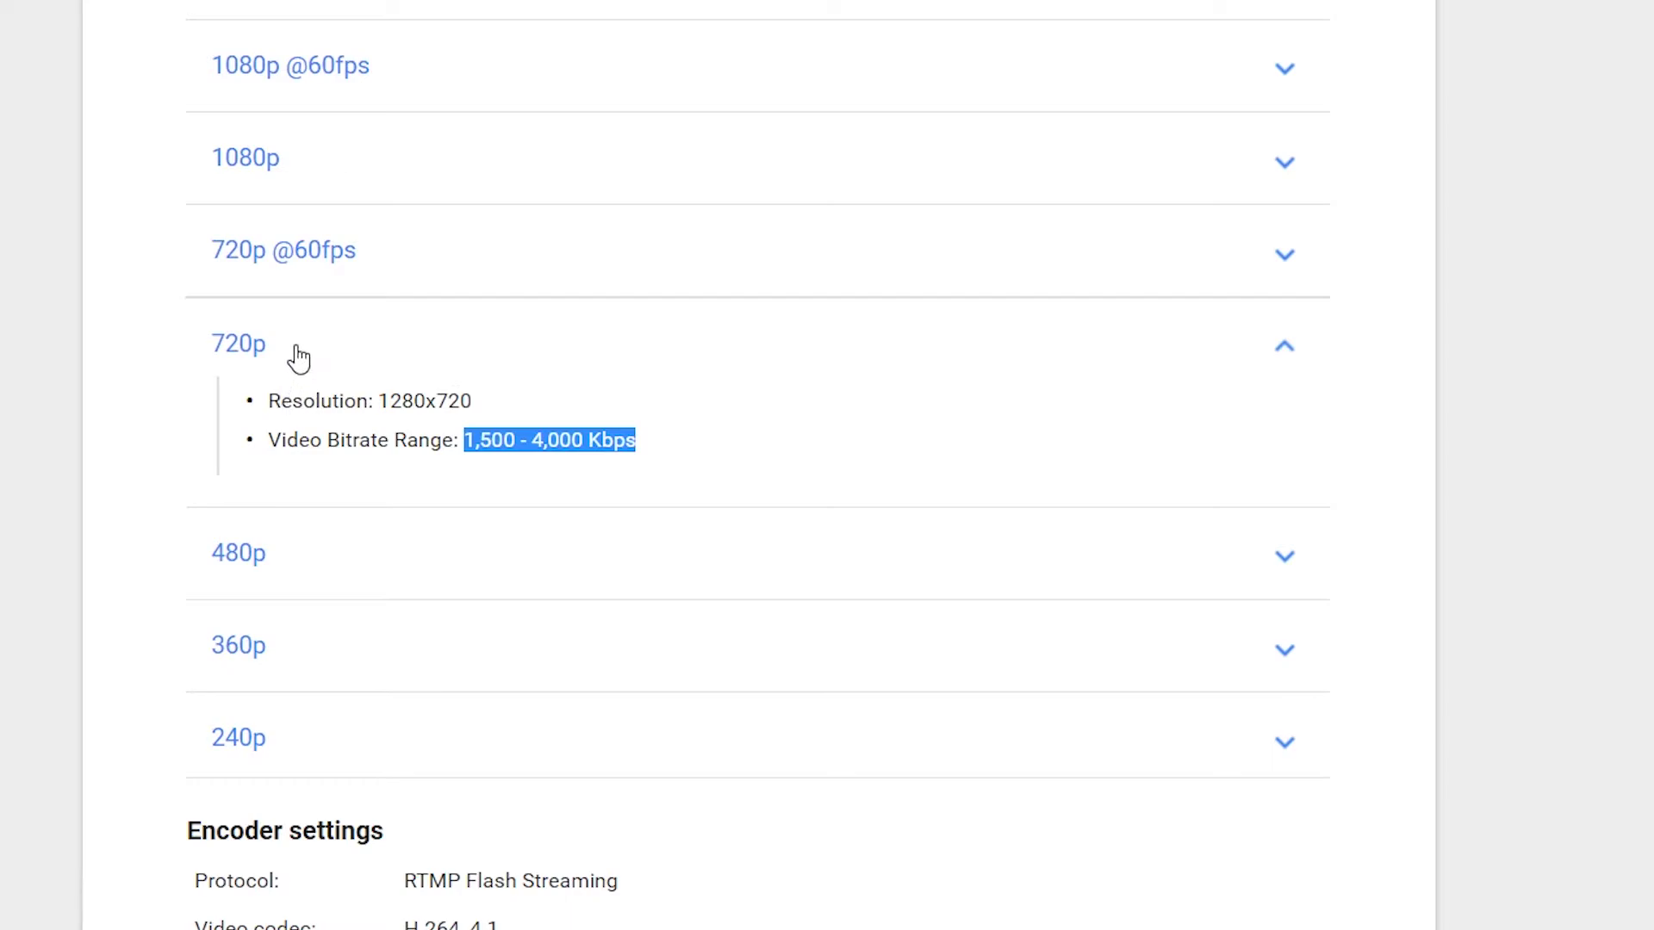
left_click(465, 454)
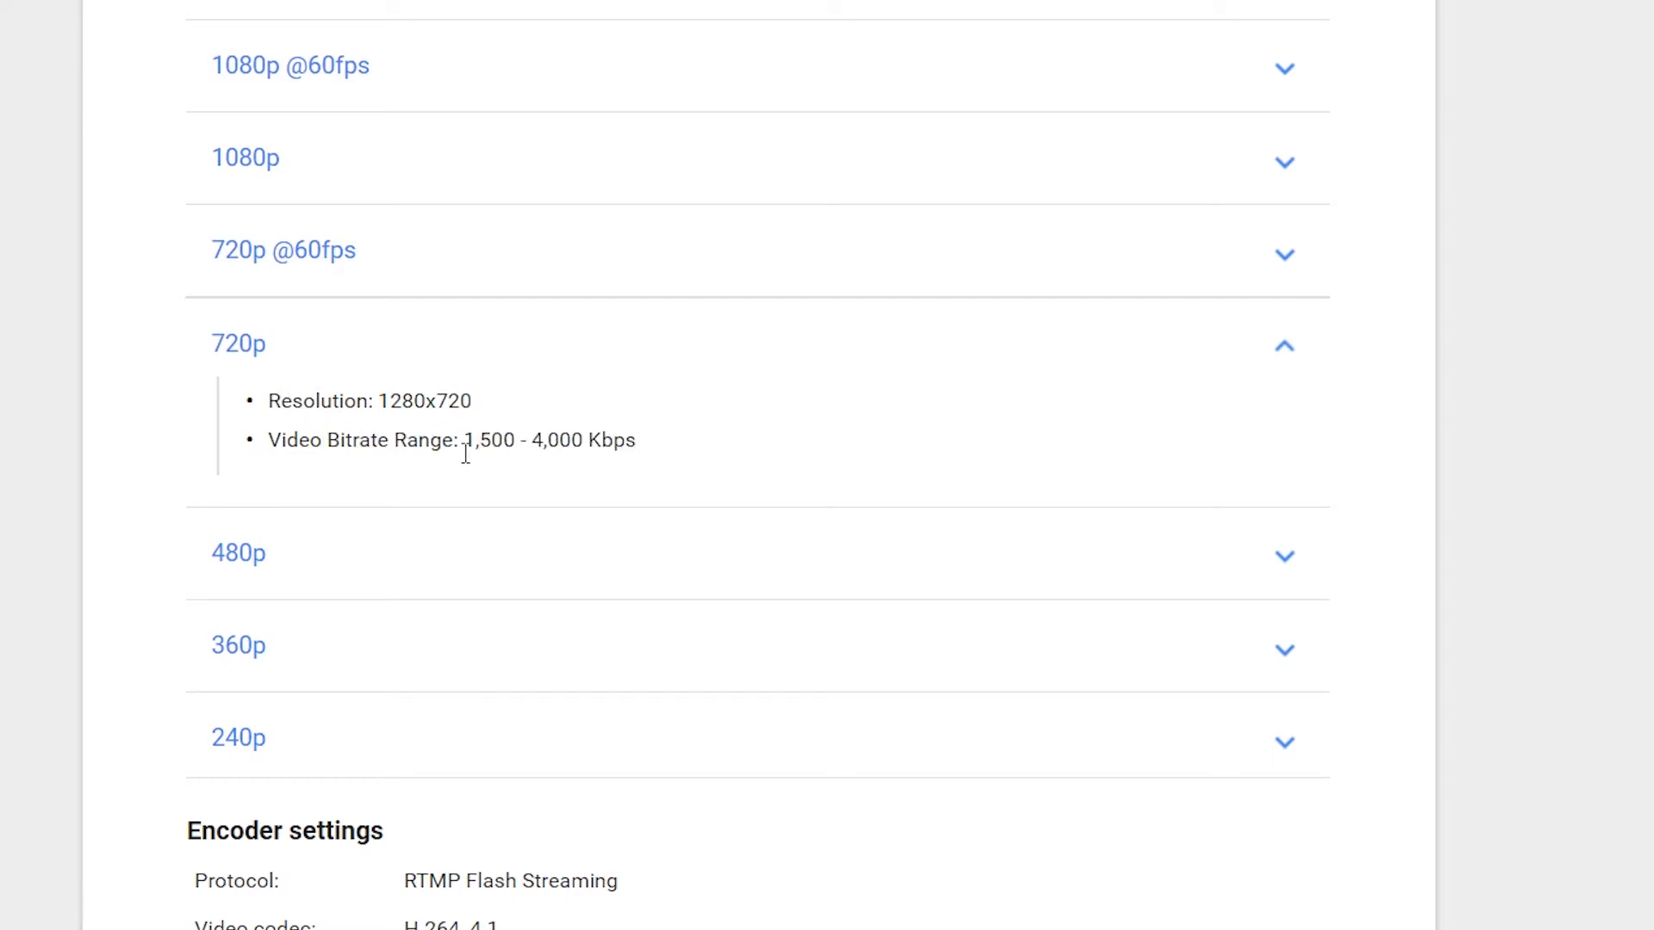
left_click_drag(466, 444, 664, 433)
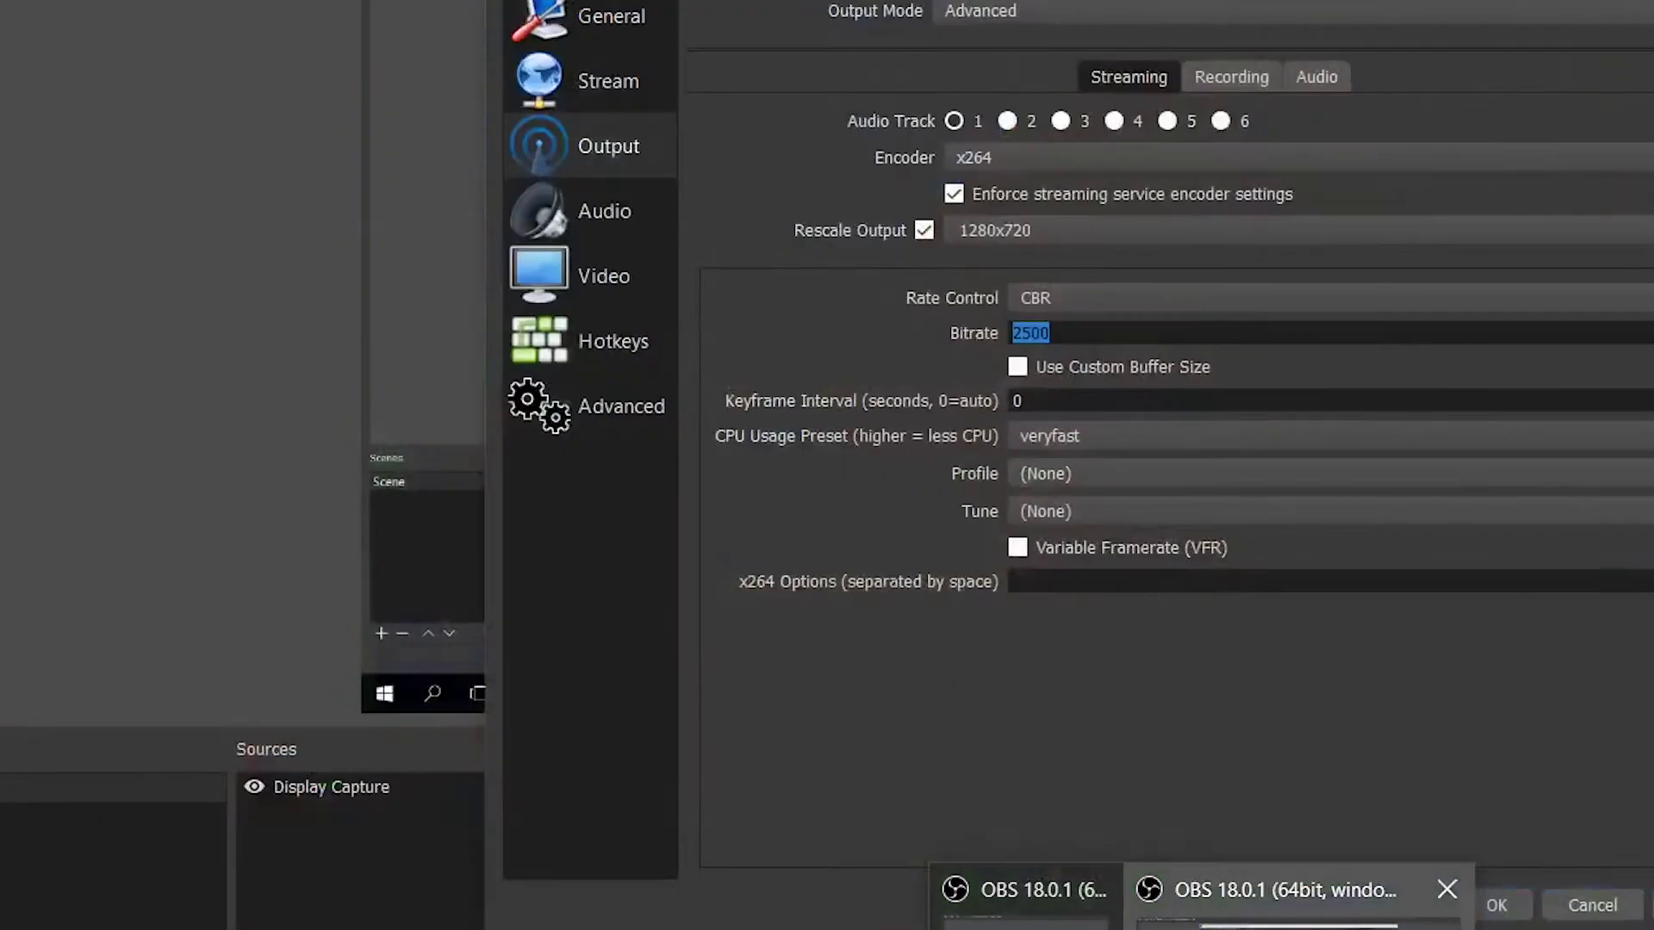
left_click(1299, 891)
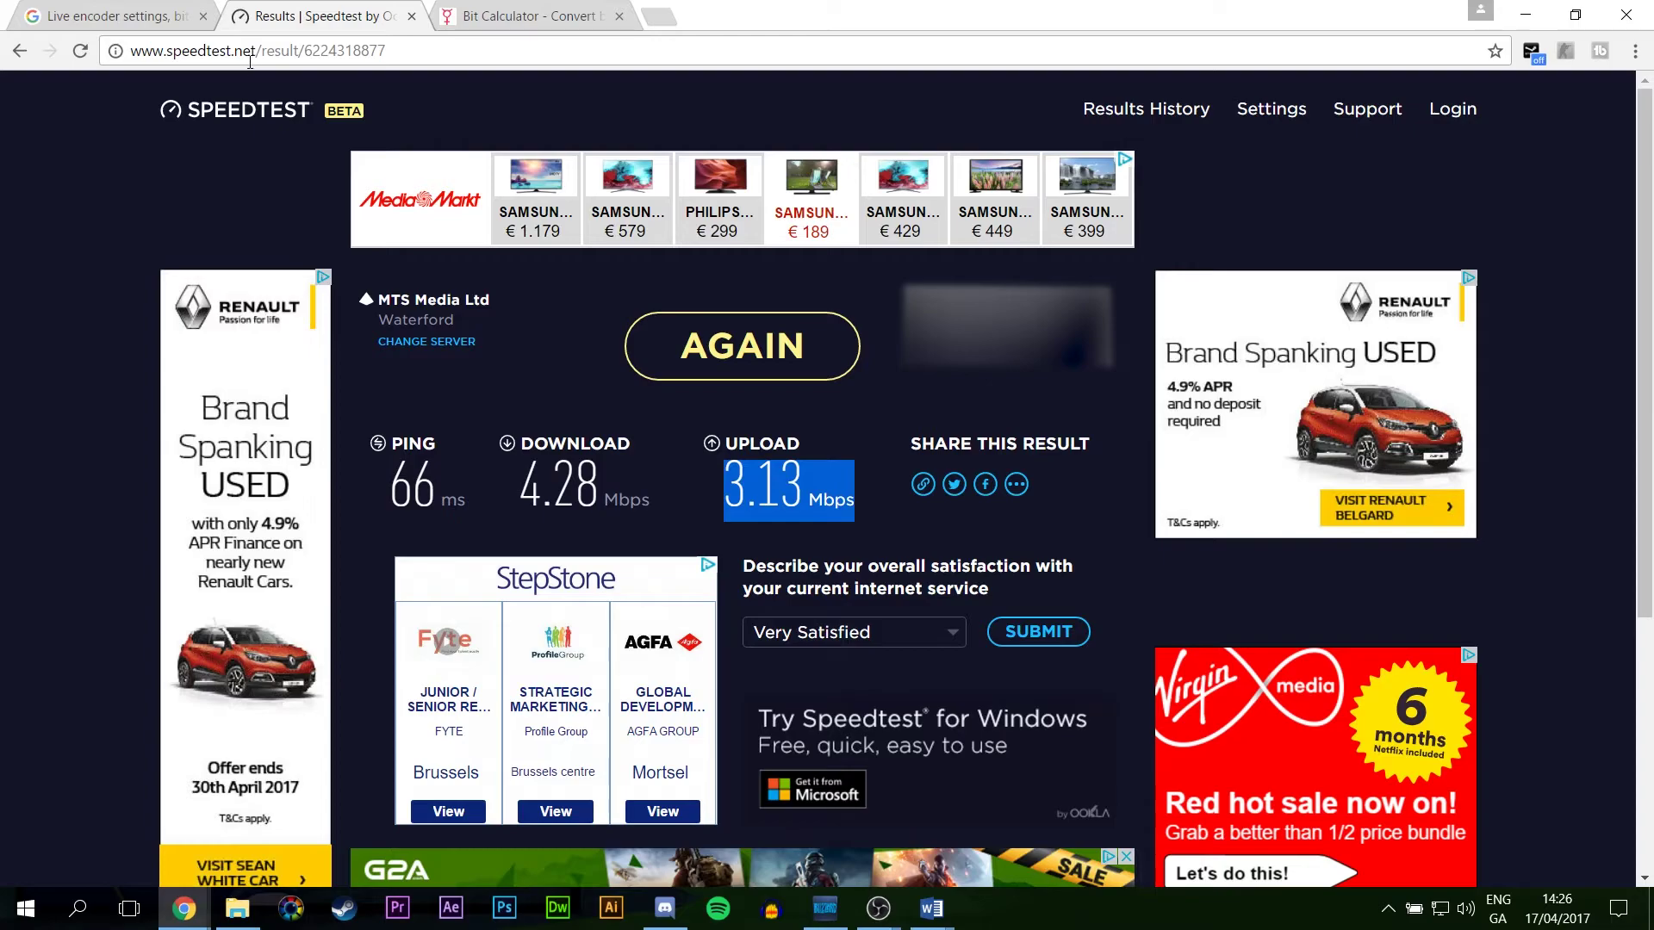
left_click(250, 57)
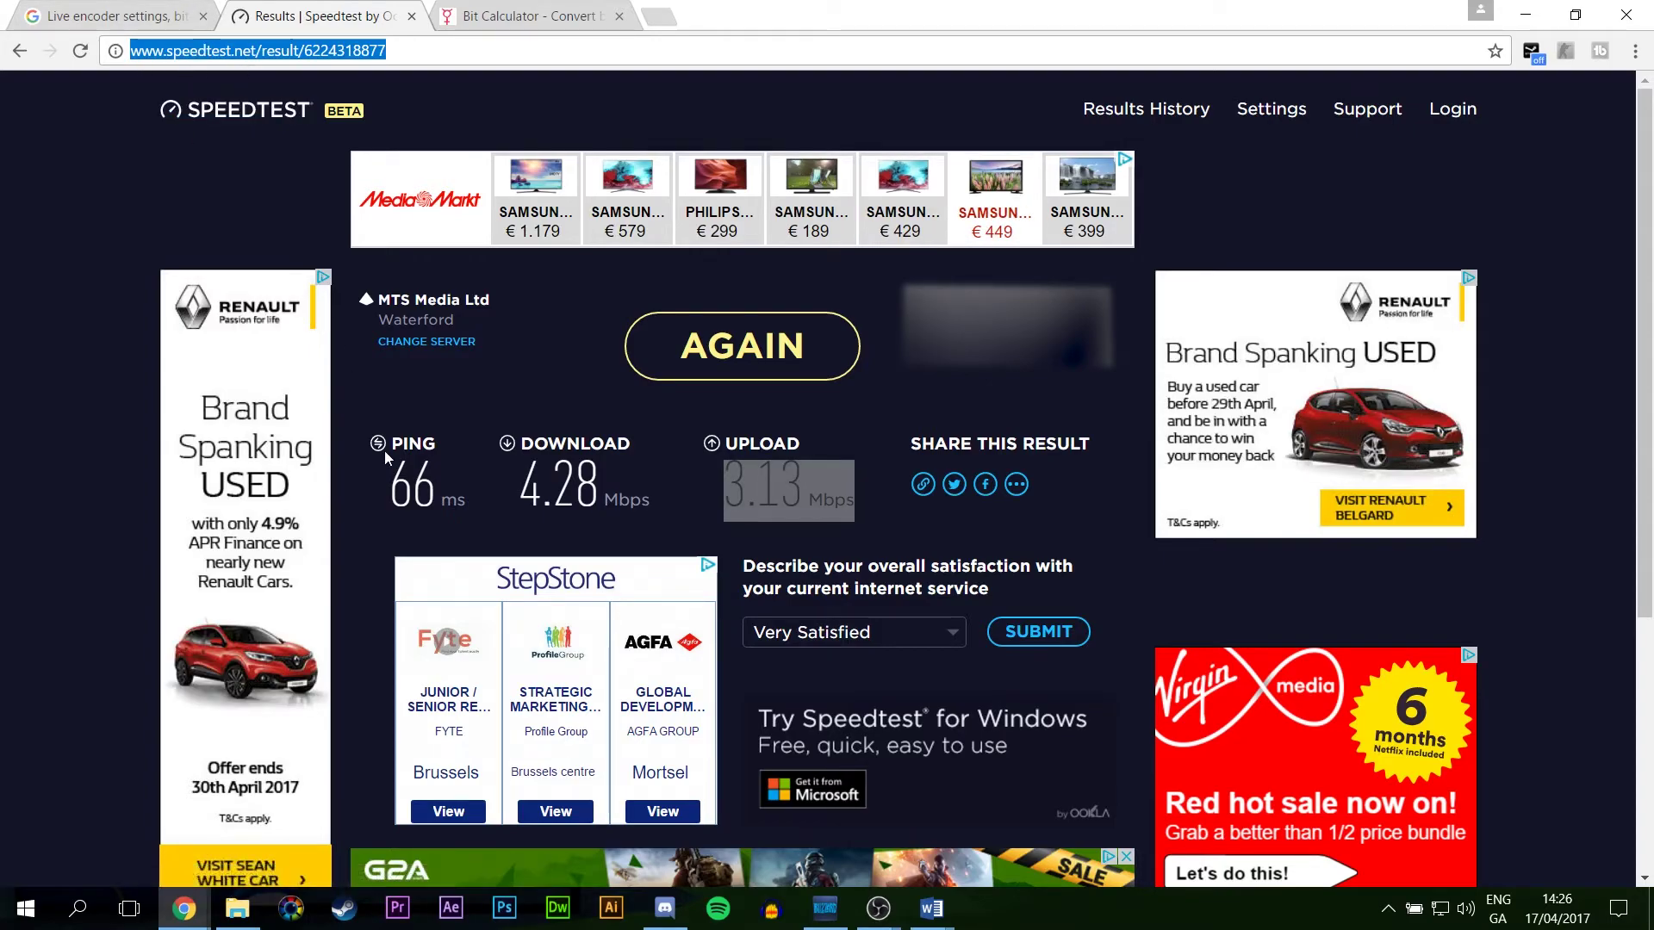
mouse_move(381, 447)
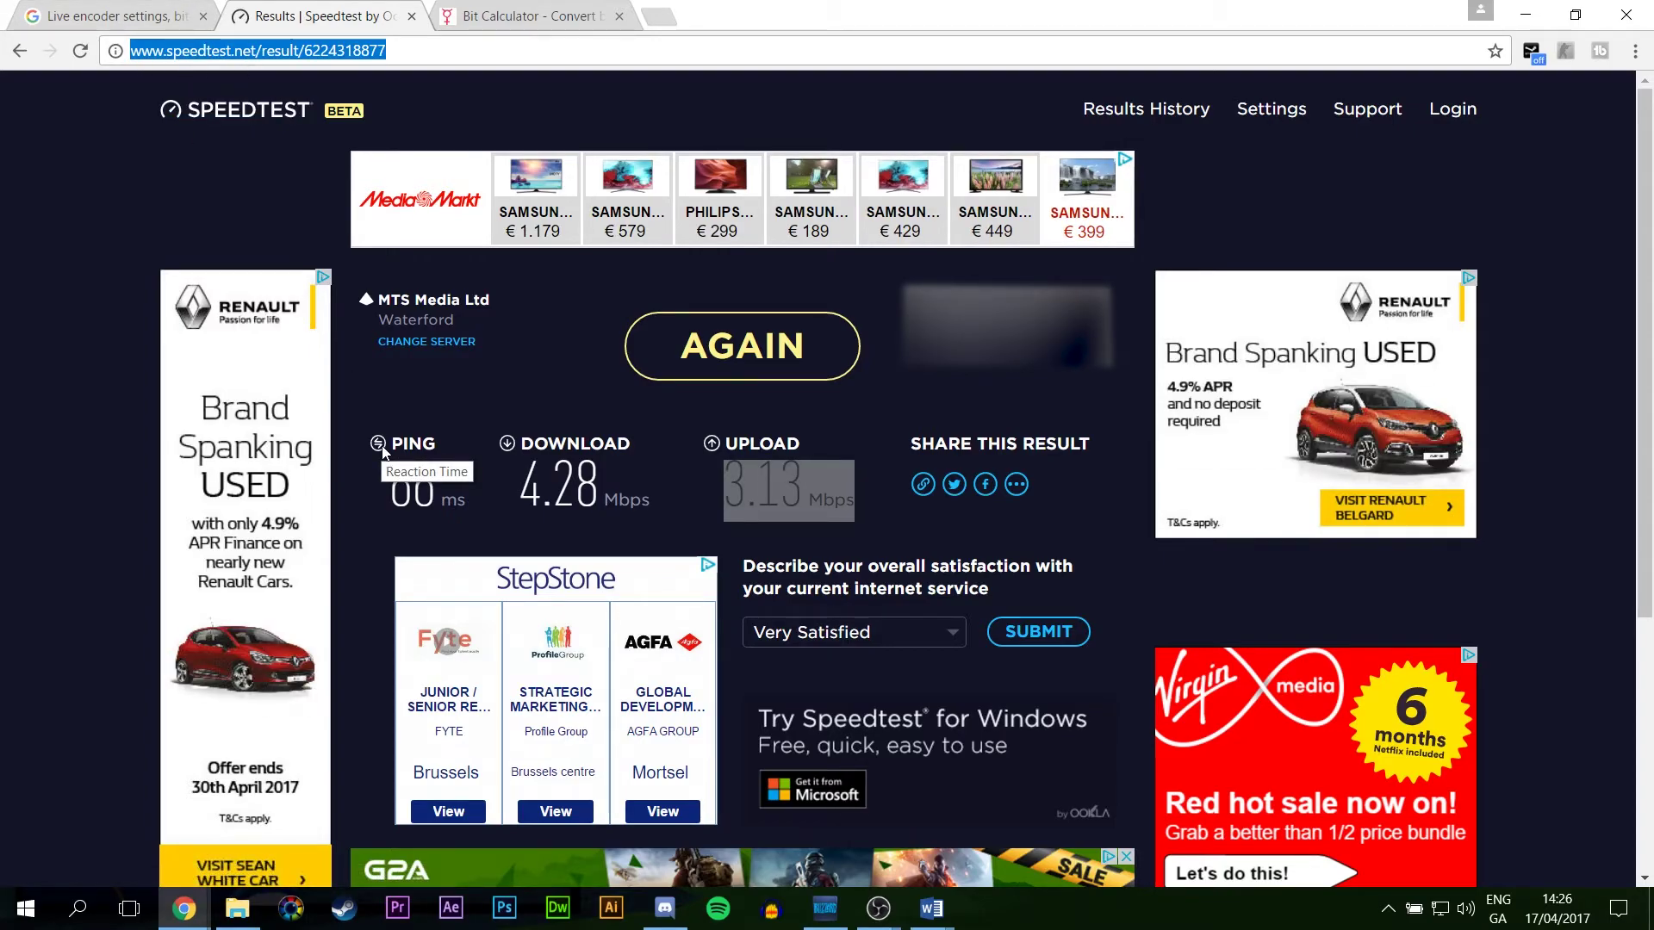
double_click(411, 485)
left_click_drag(479, 493, 599, 504)
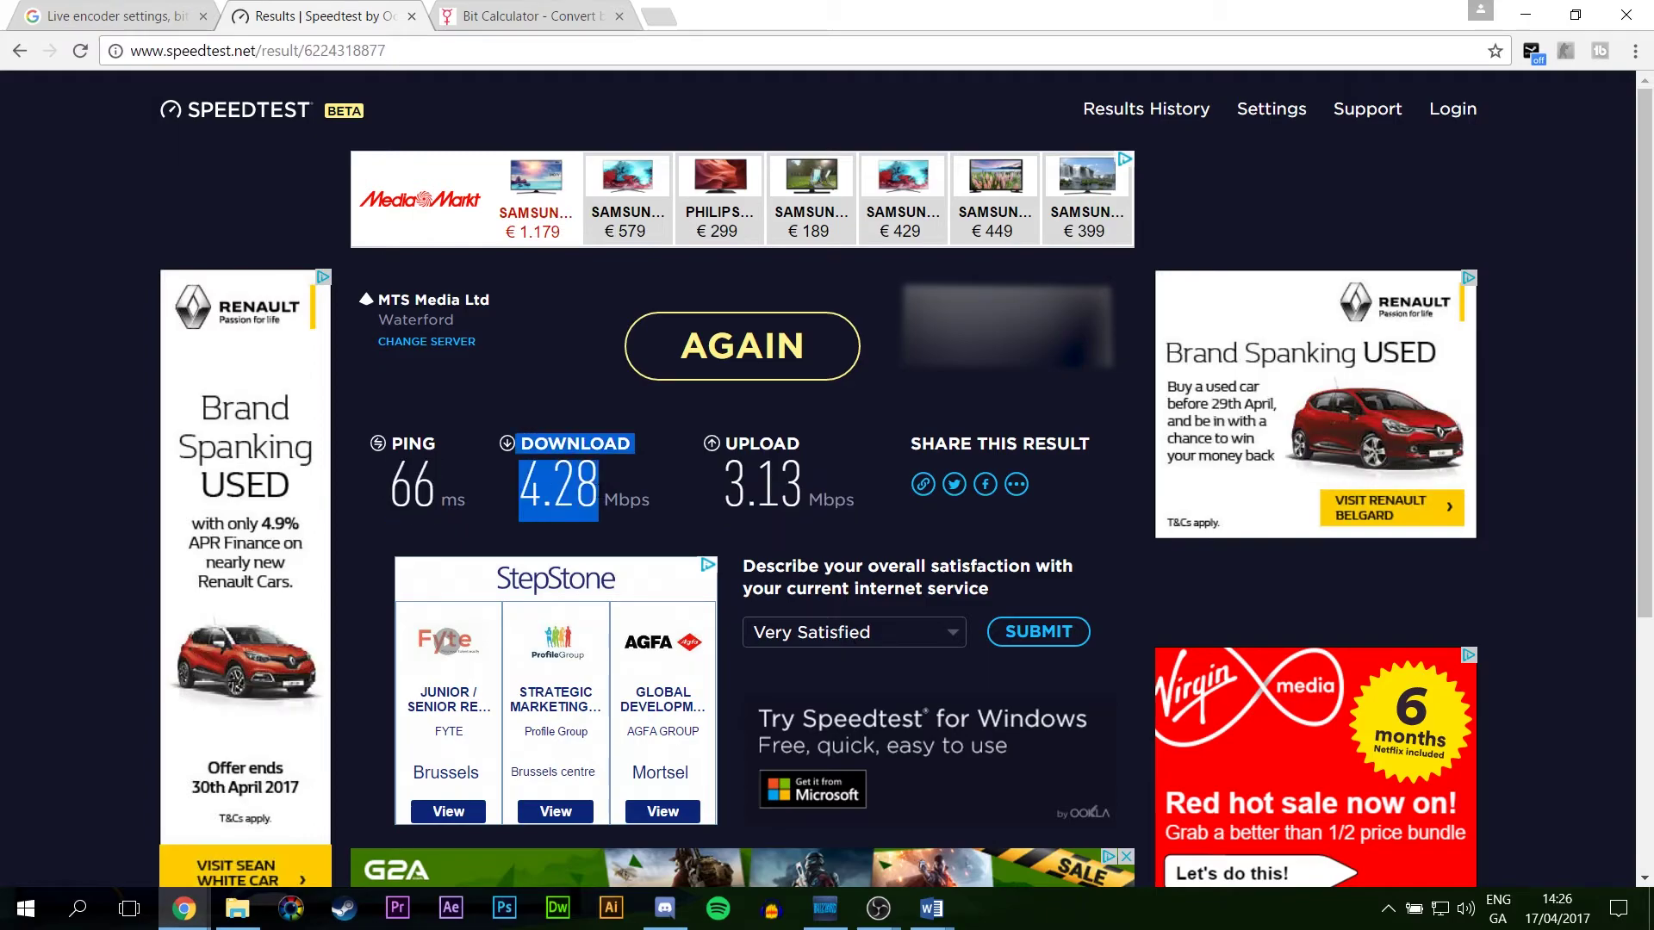
double_click(762, 485)
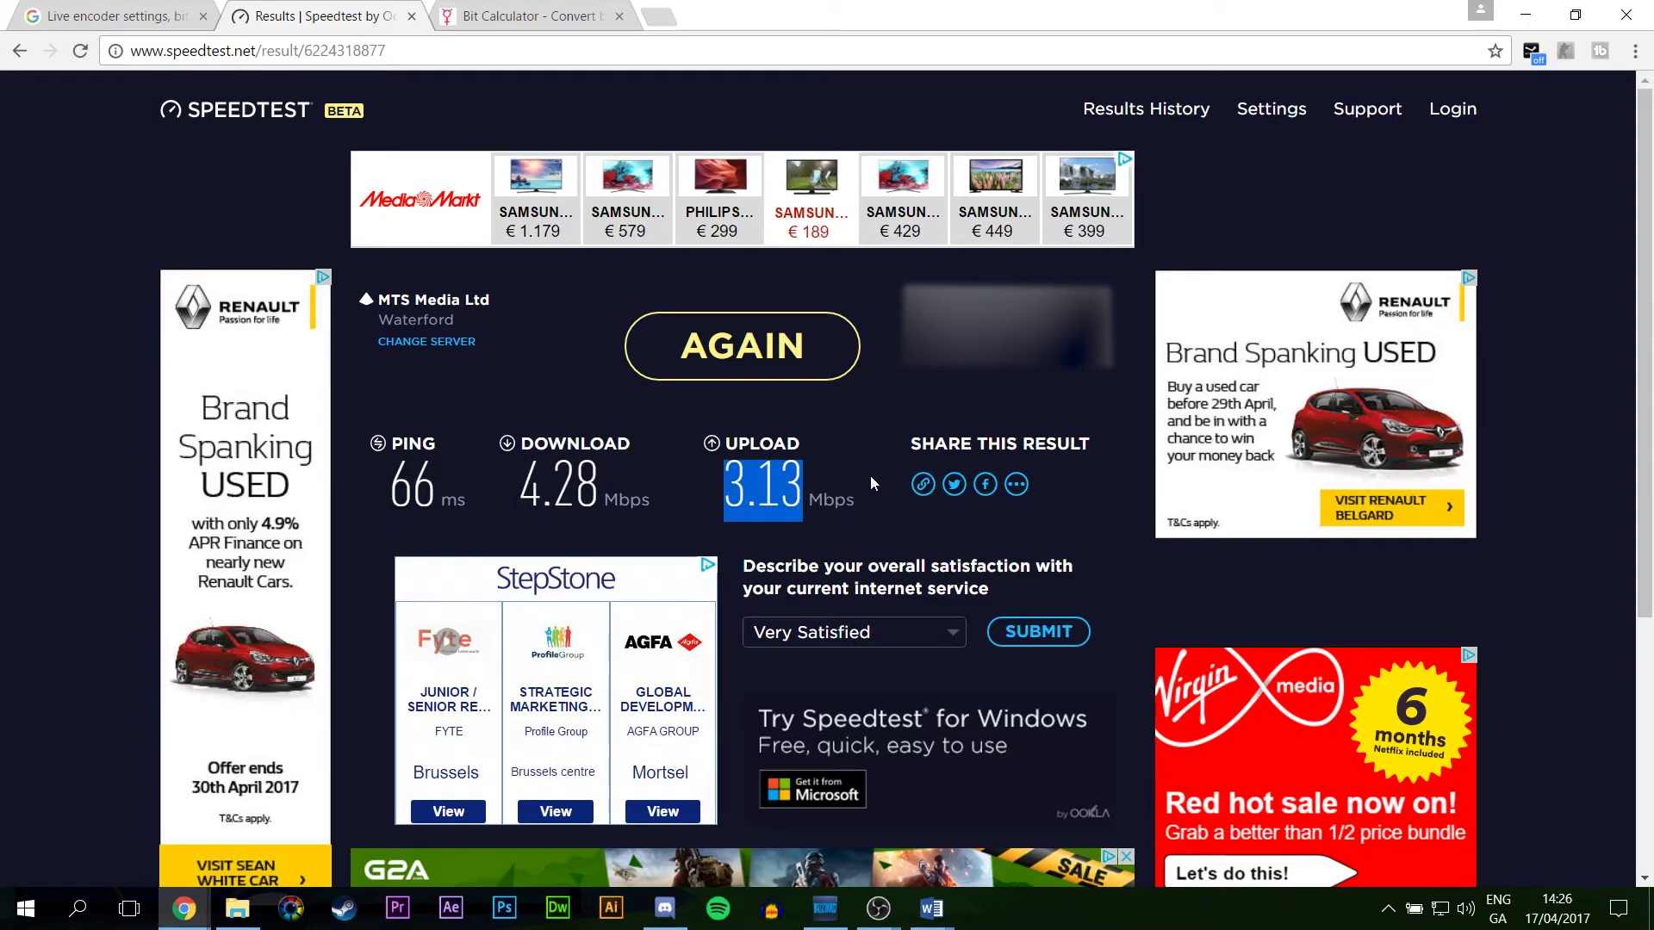
left_click_drag(870, 476, 727, 494)
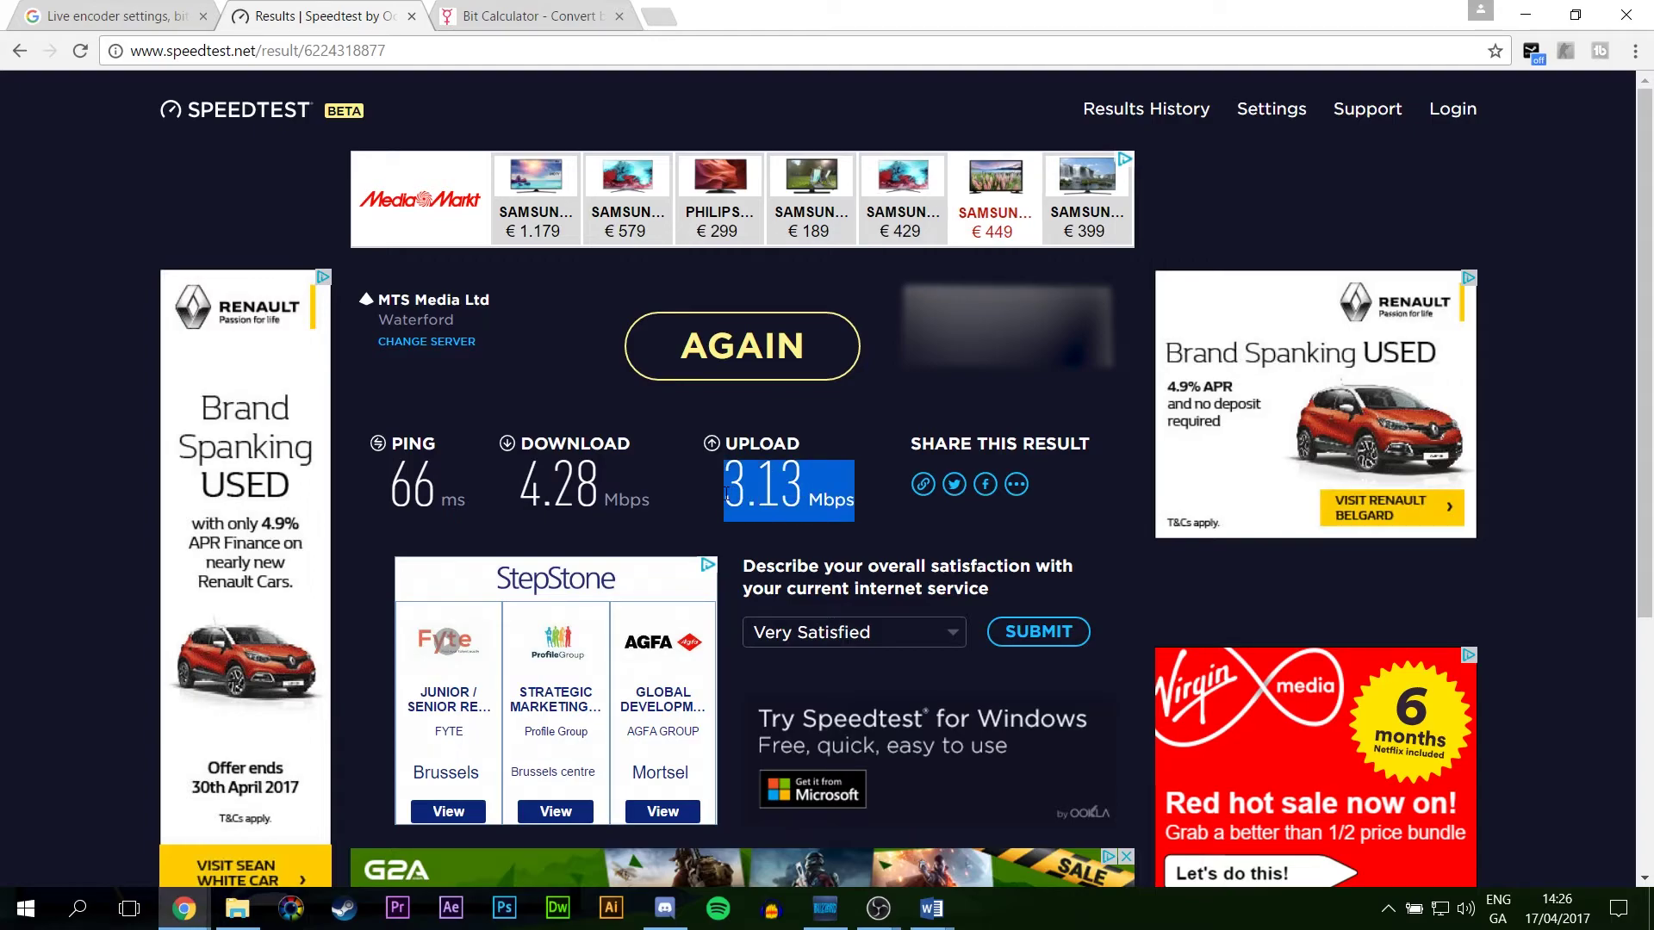
Convert 3.13 megabytes in Bit Calculator and highlight the 3205.12 kilobytes result
left_click(522, 8)
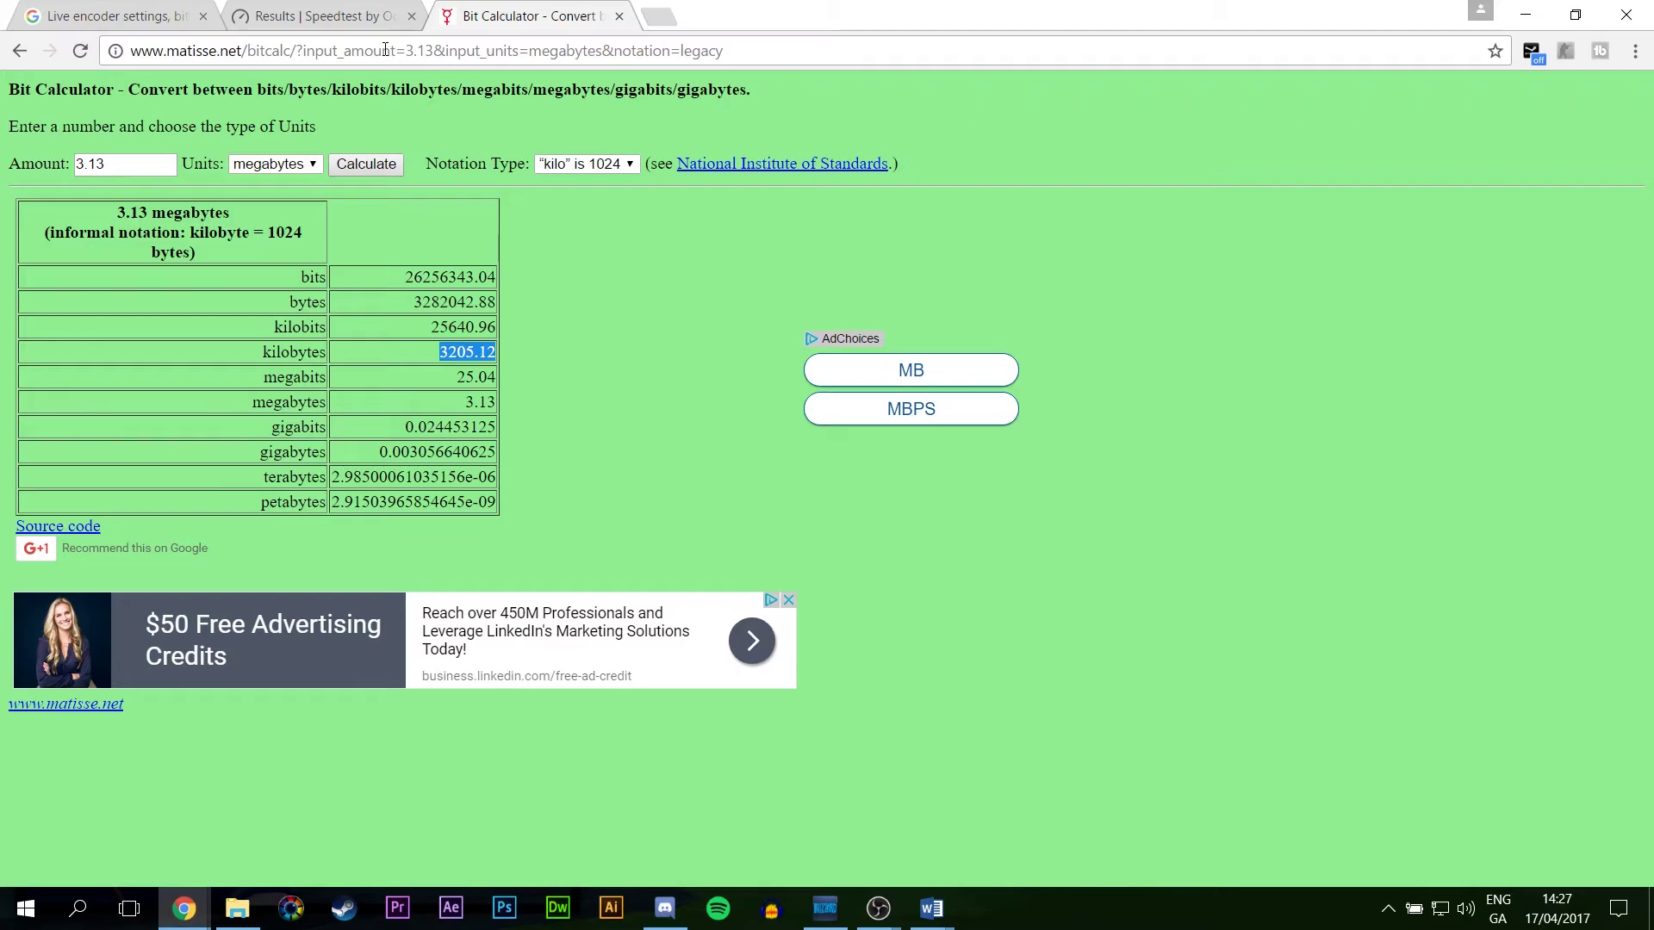
left_click(111, 160)
double_click(111, 161)
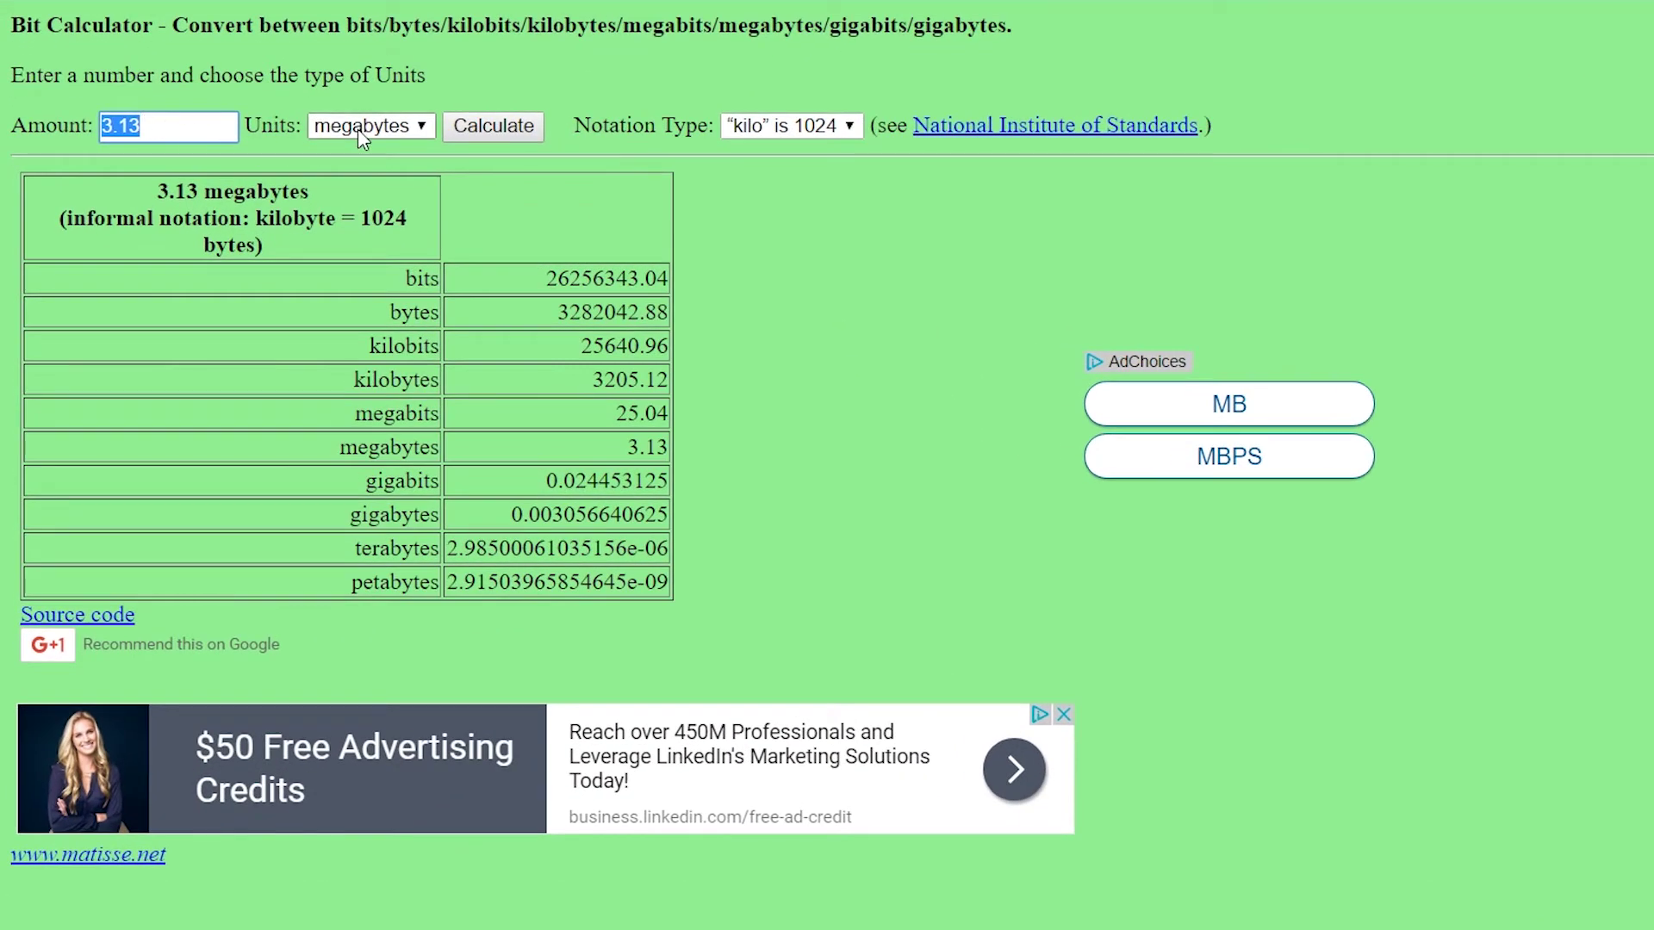
left_click(358, 127)
left_click(404, 274)
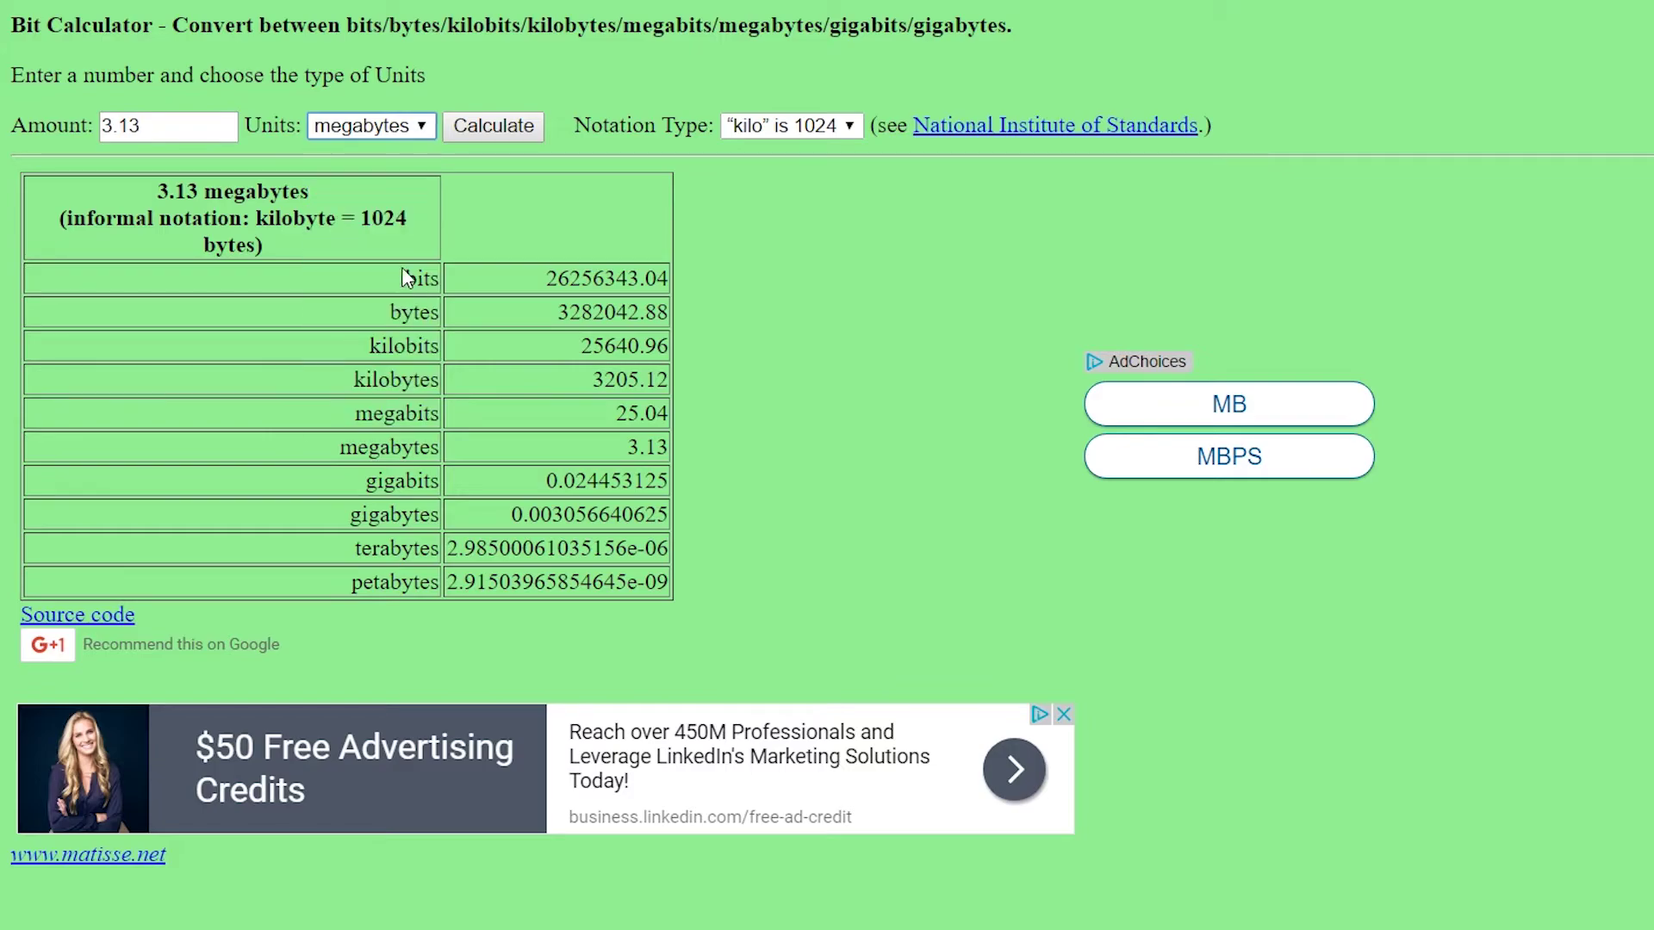
left_click(497, 131)
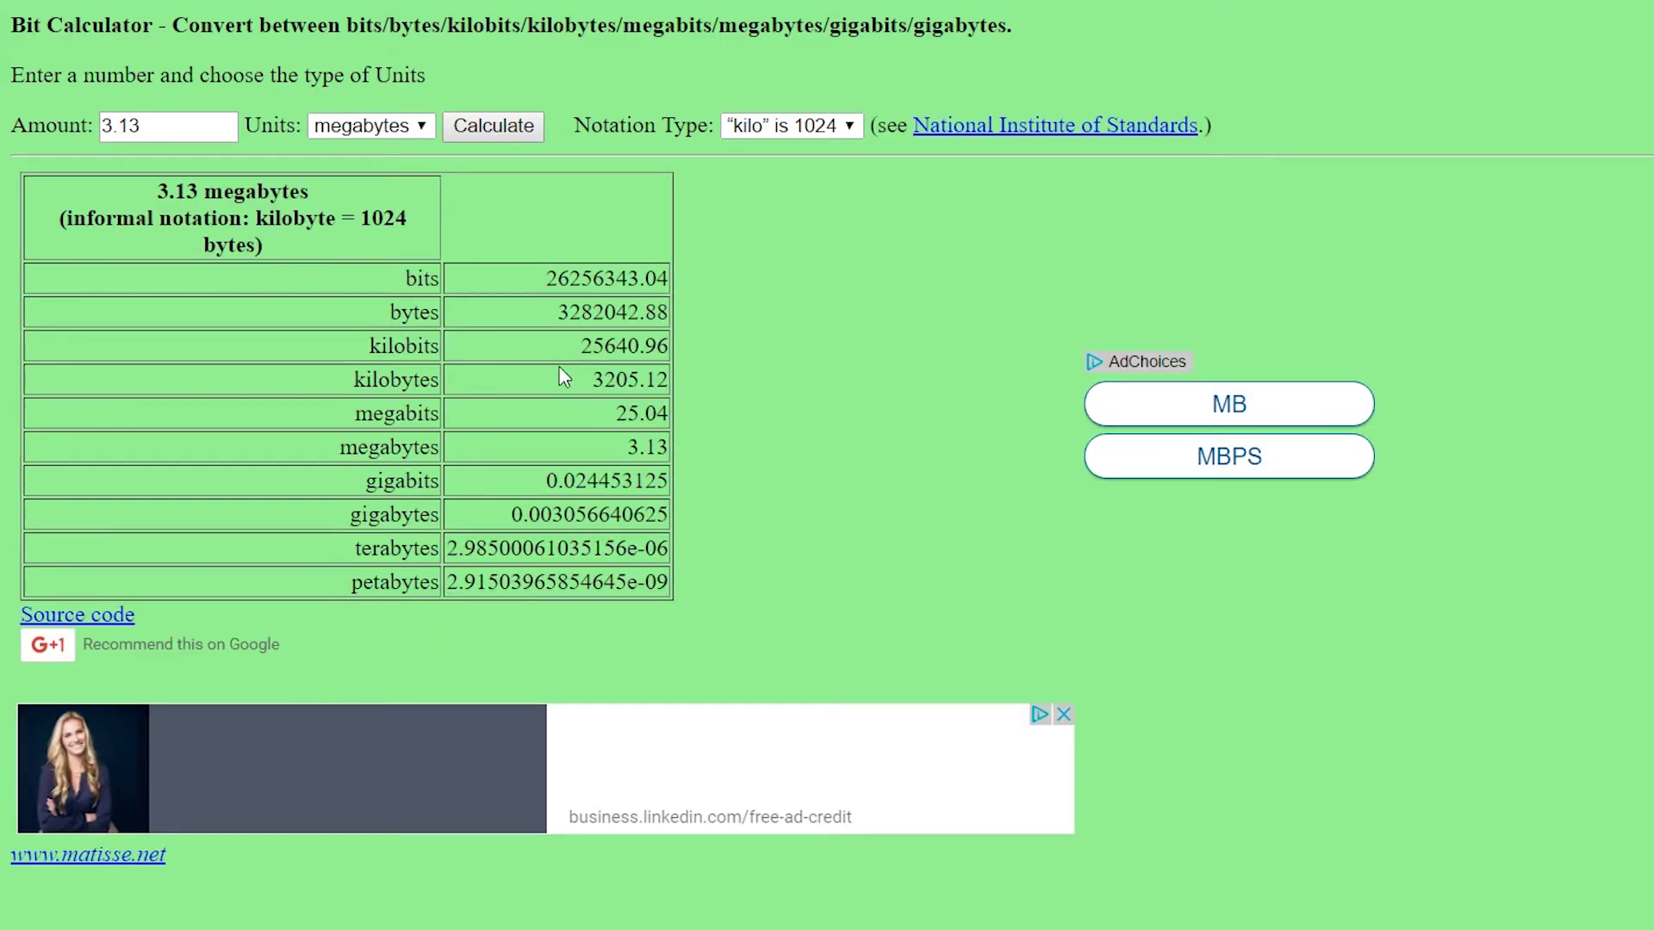
left_click_drag(575, 379, 675, 380)
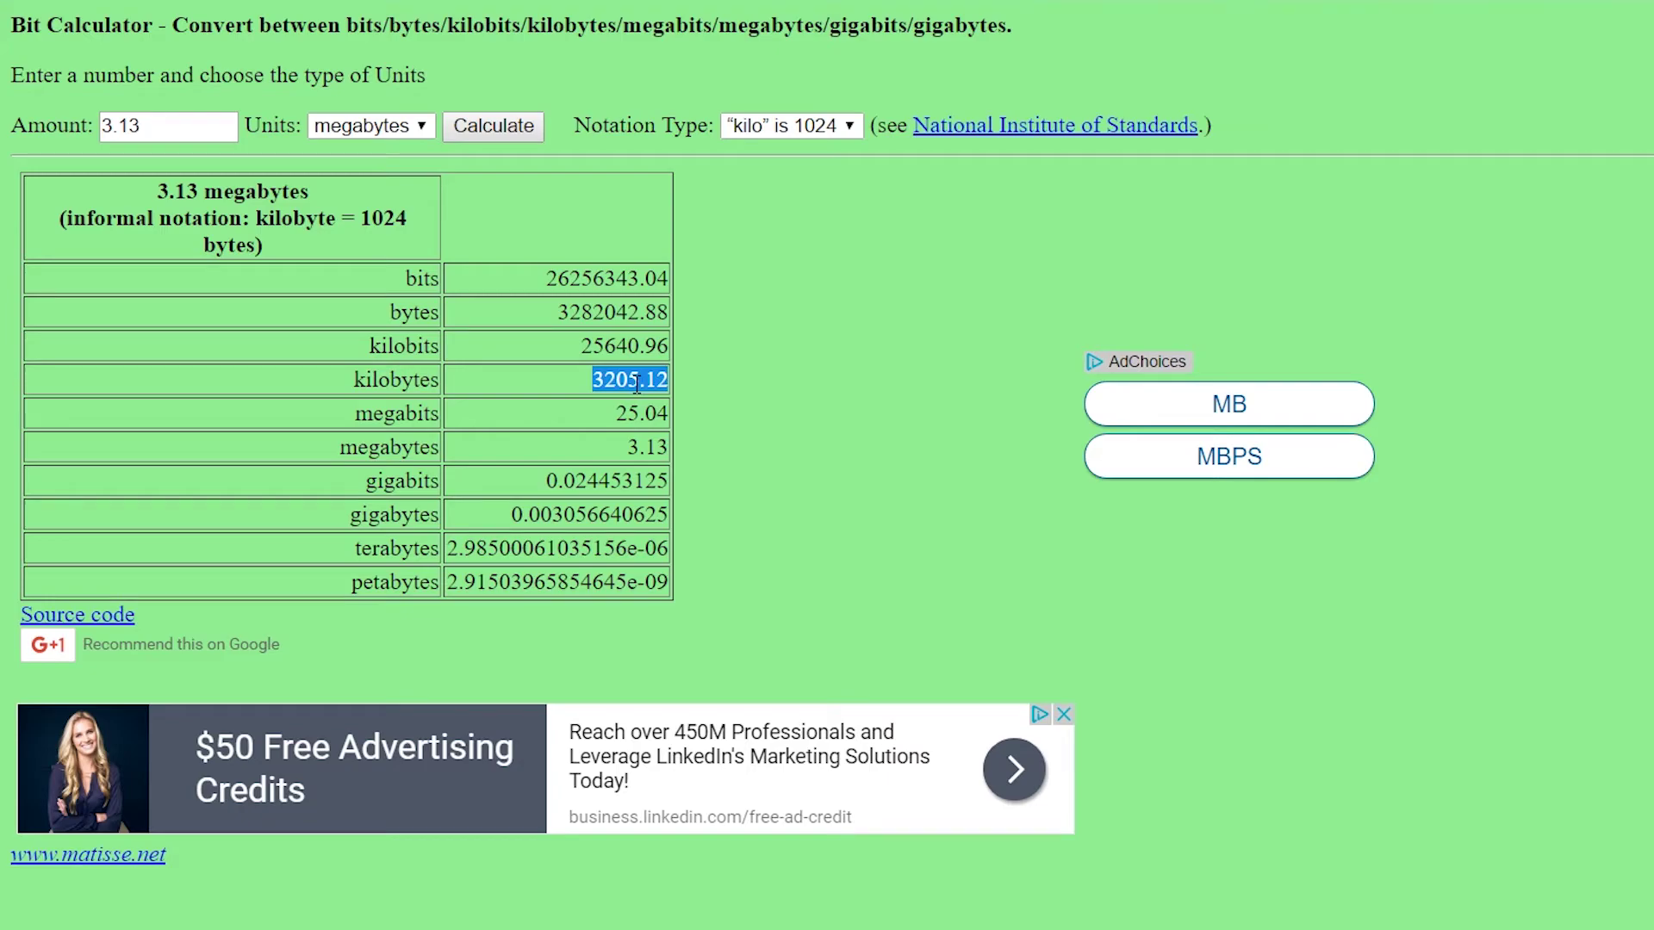
left_click(637, 382)
left_click_drag(593, 380, 676, 382)
key("ctrl+Tab")
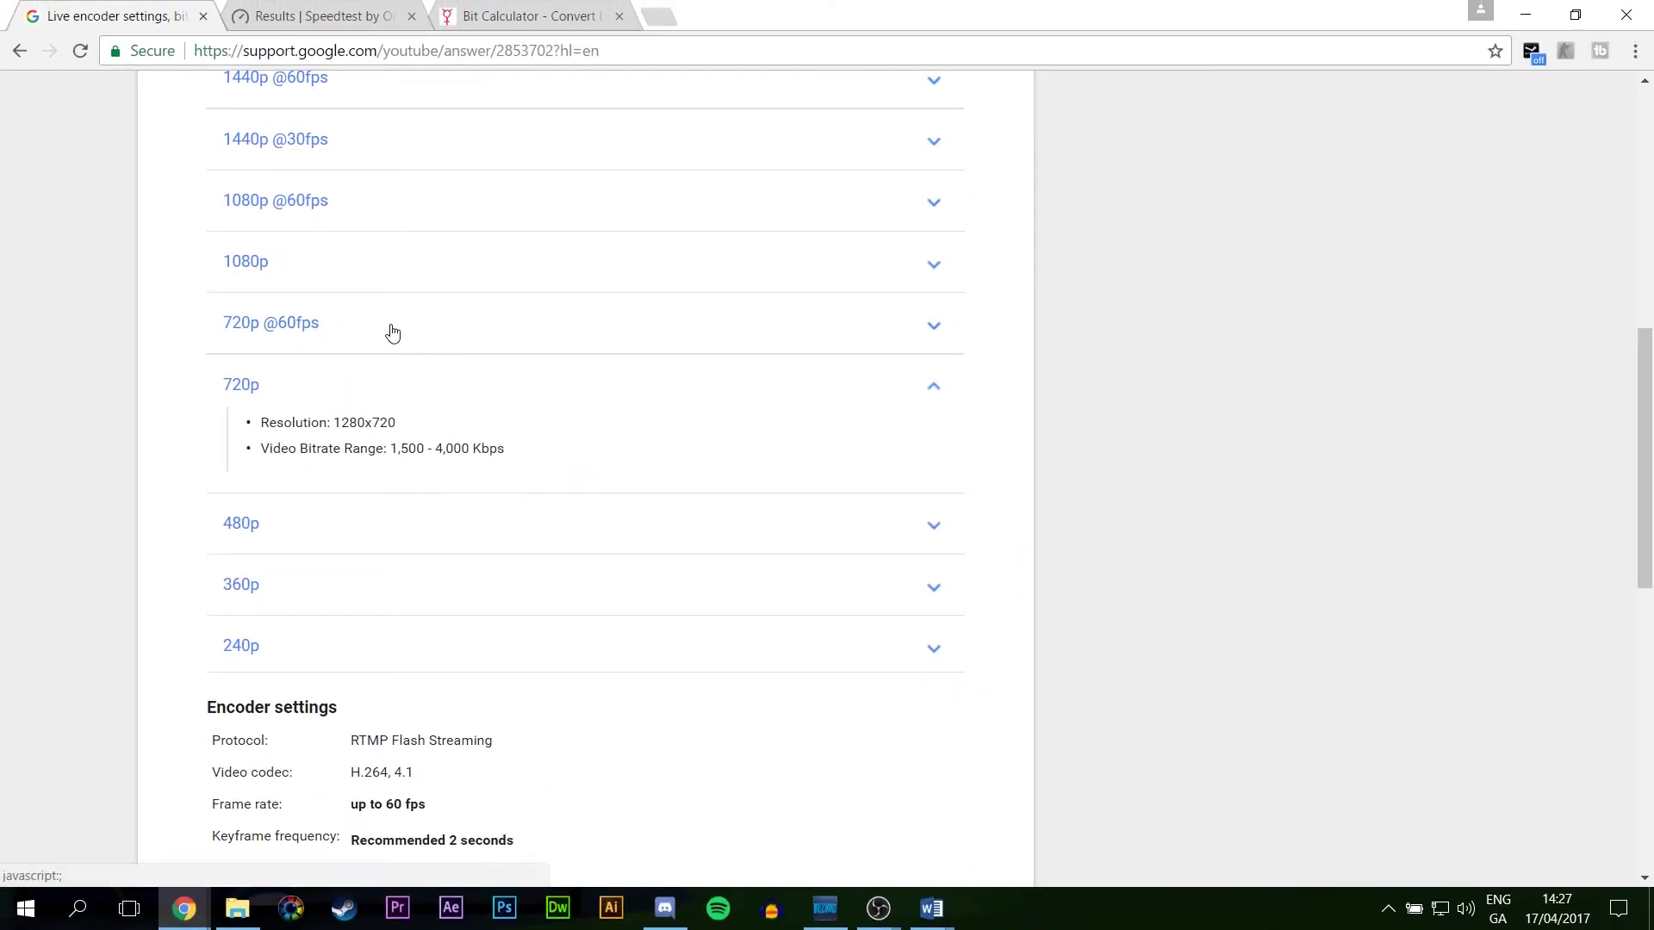
left_click_drag(388, 449, 522, 465)
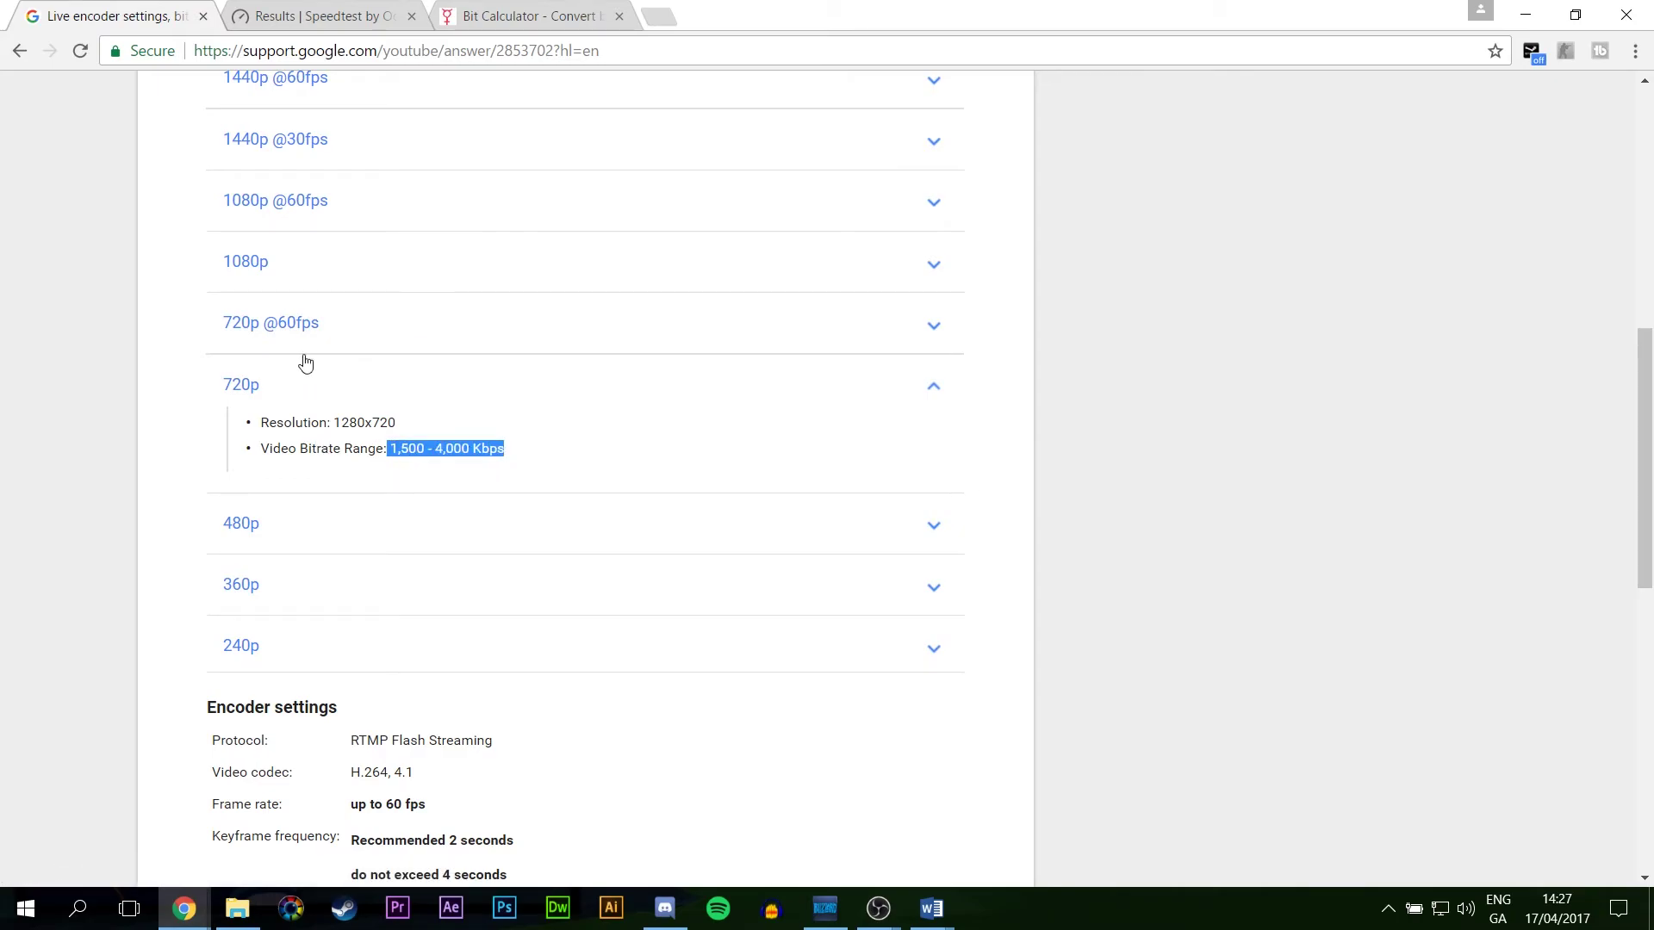
left_click(321, 325)
left_click(390, 437)
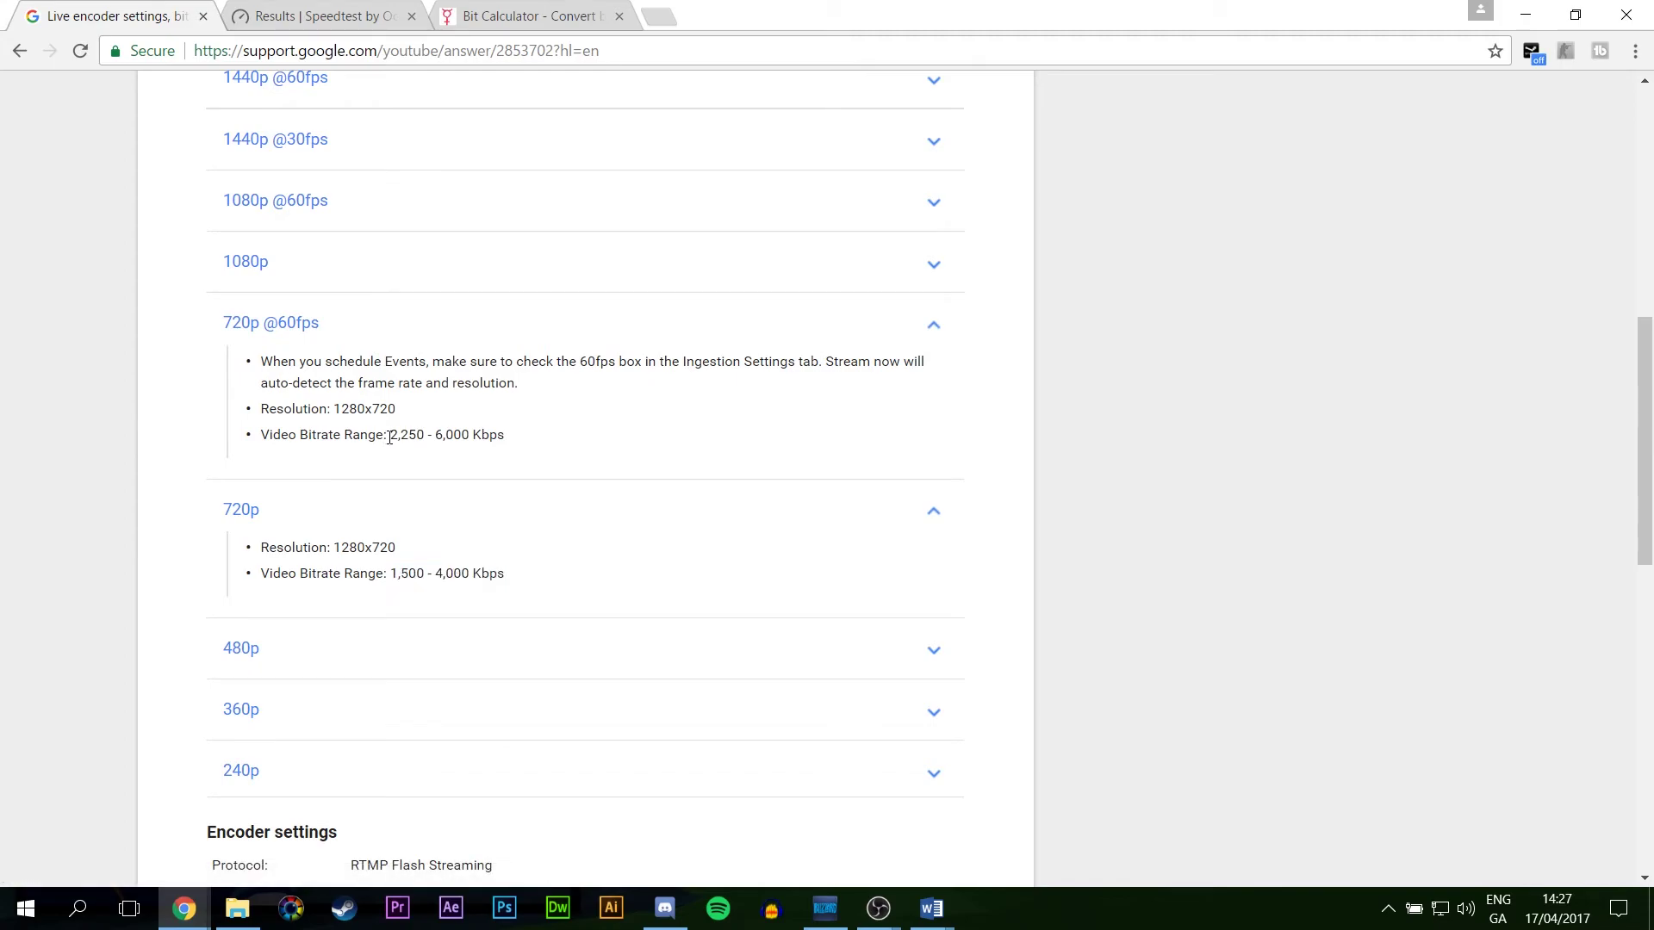
left_click_drag(389, 437, 510, 442)
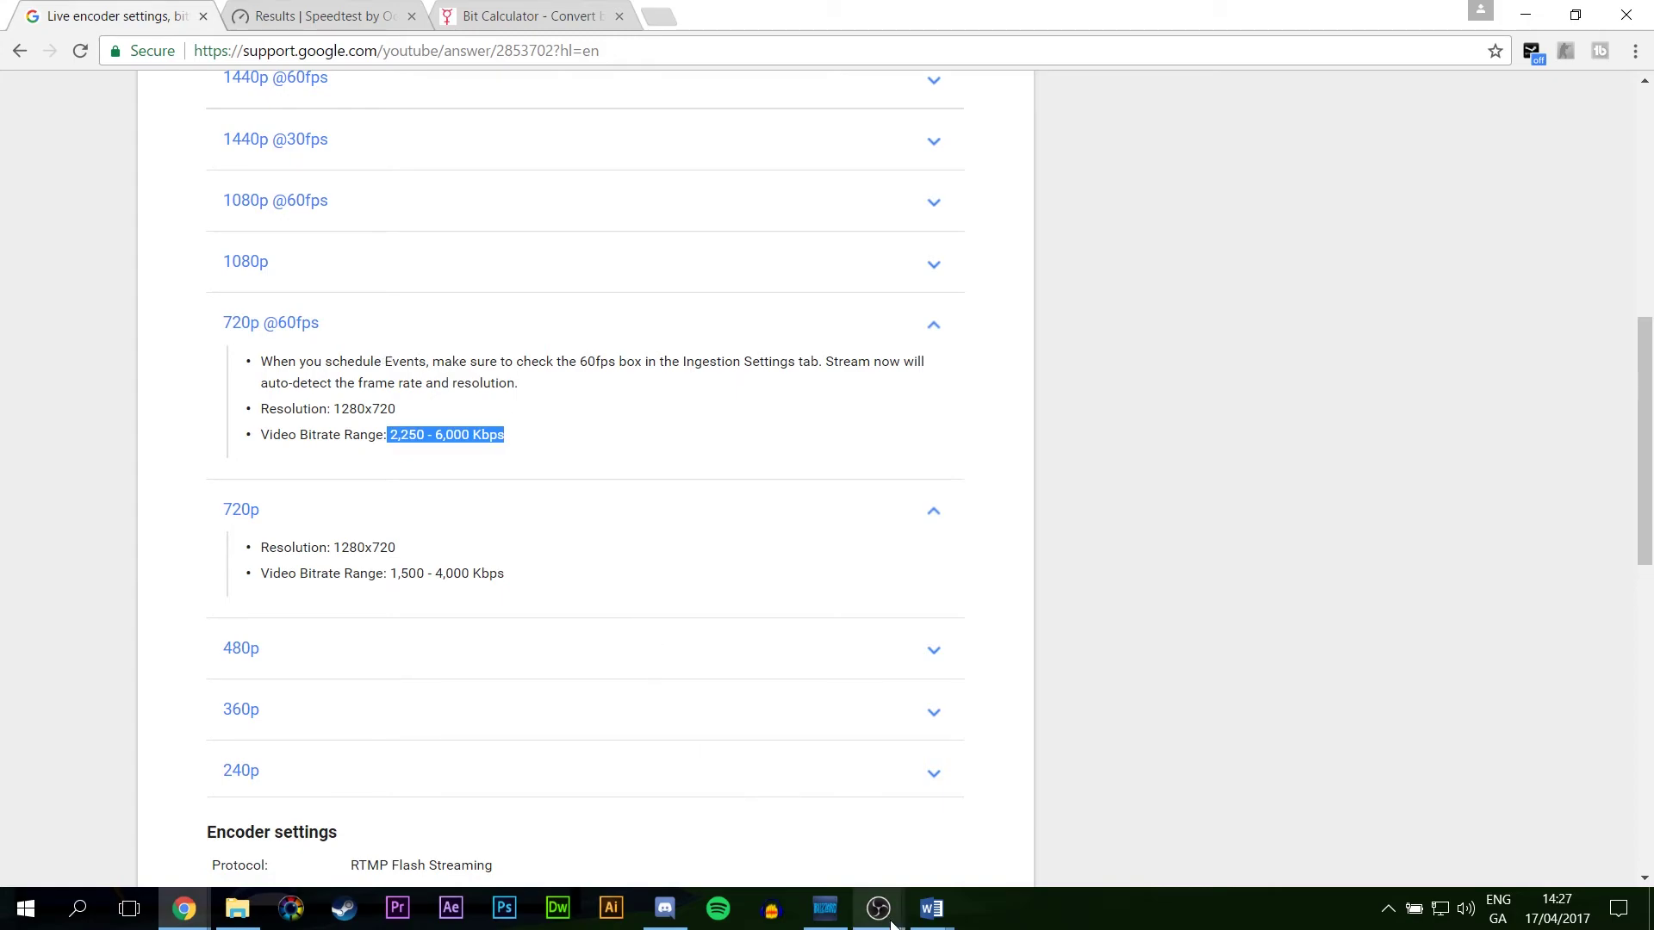
mouse_move(878, 908)
left_click(974, 879)
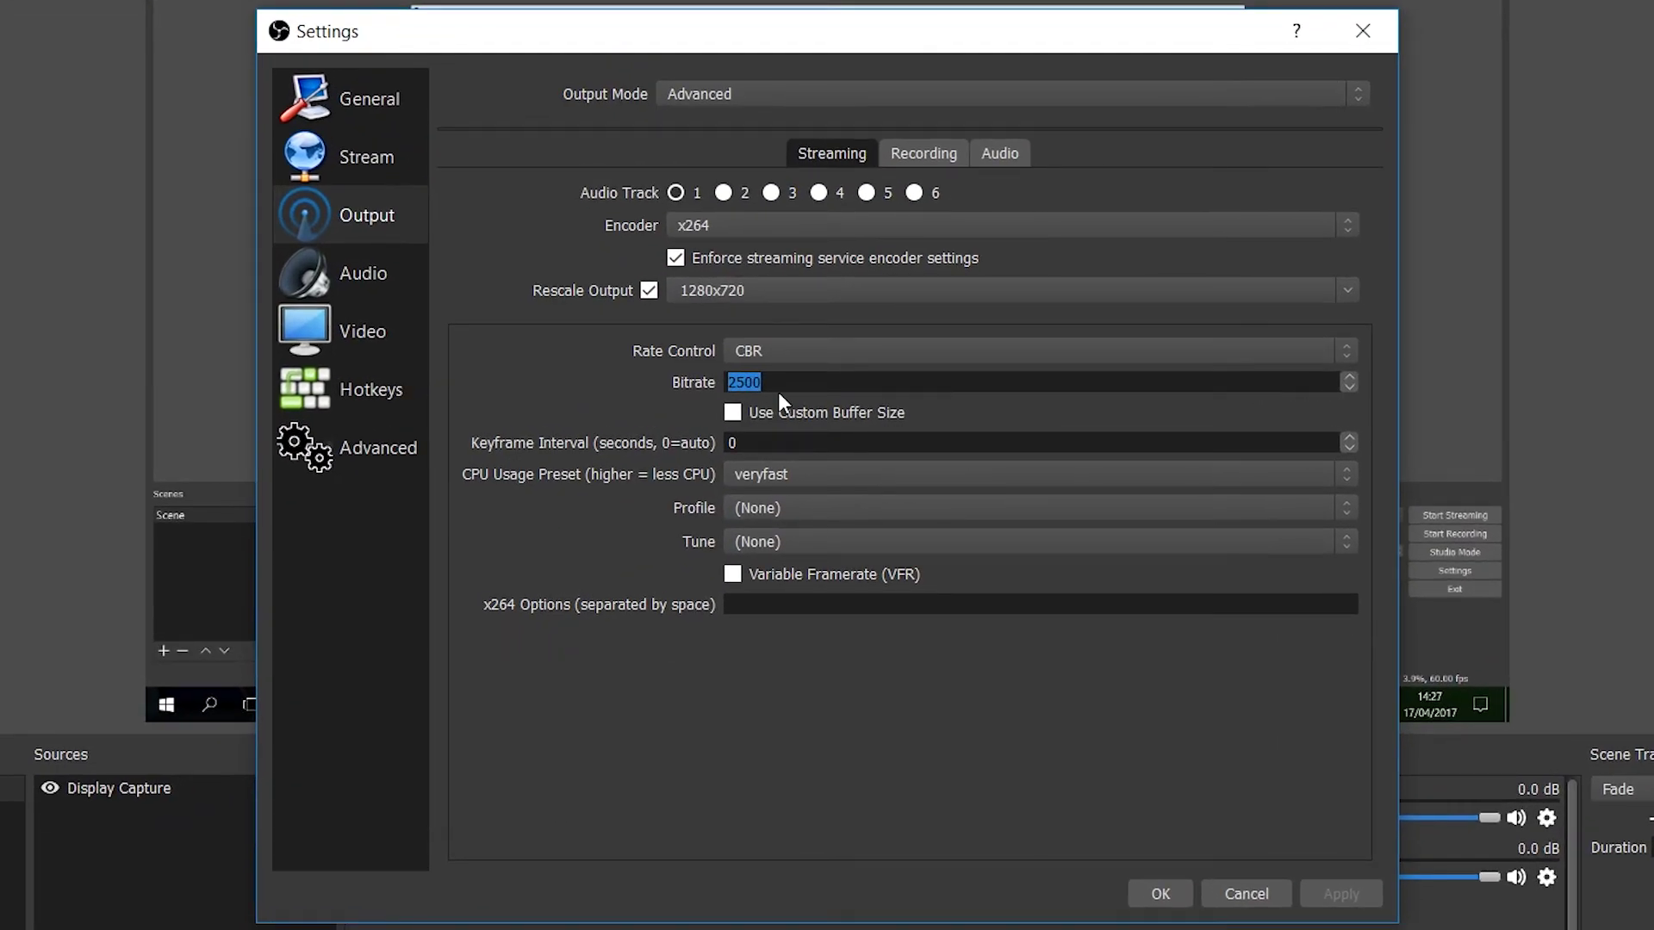
double_click(786, 387)
left_click(354, 335)
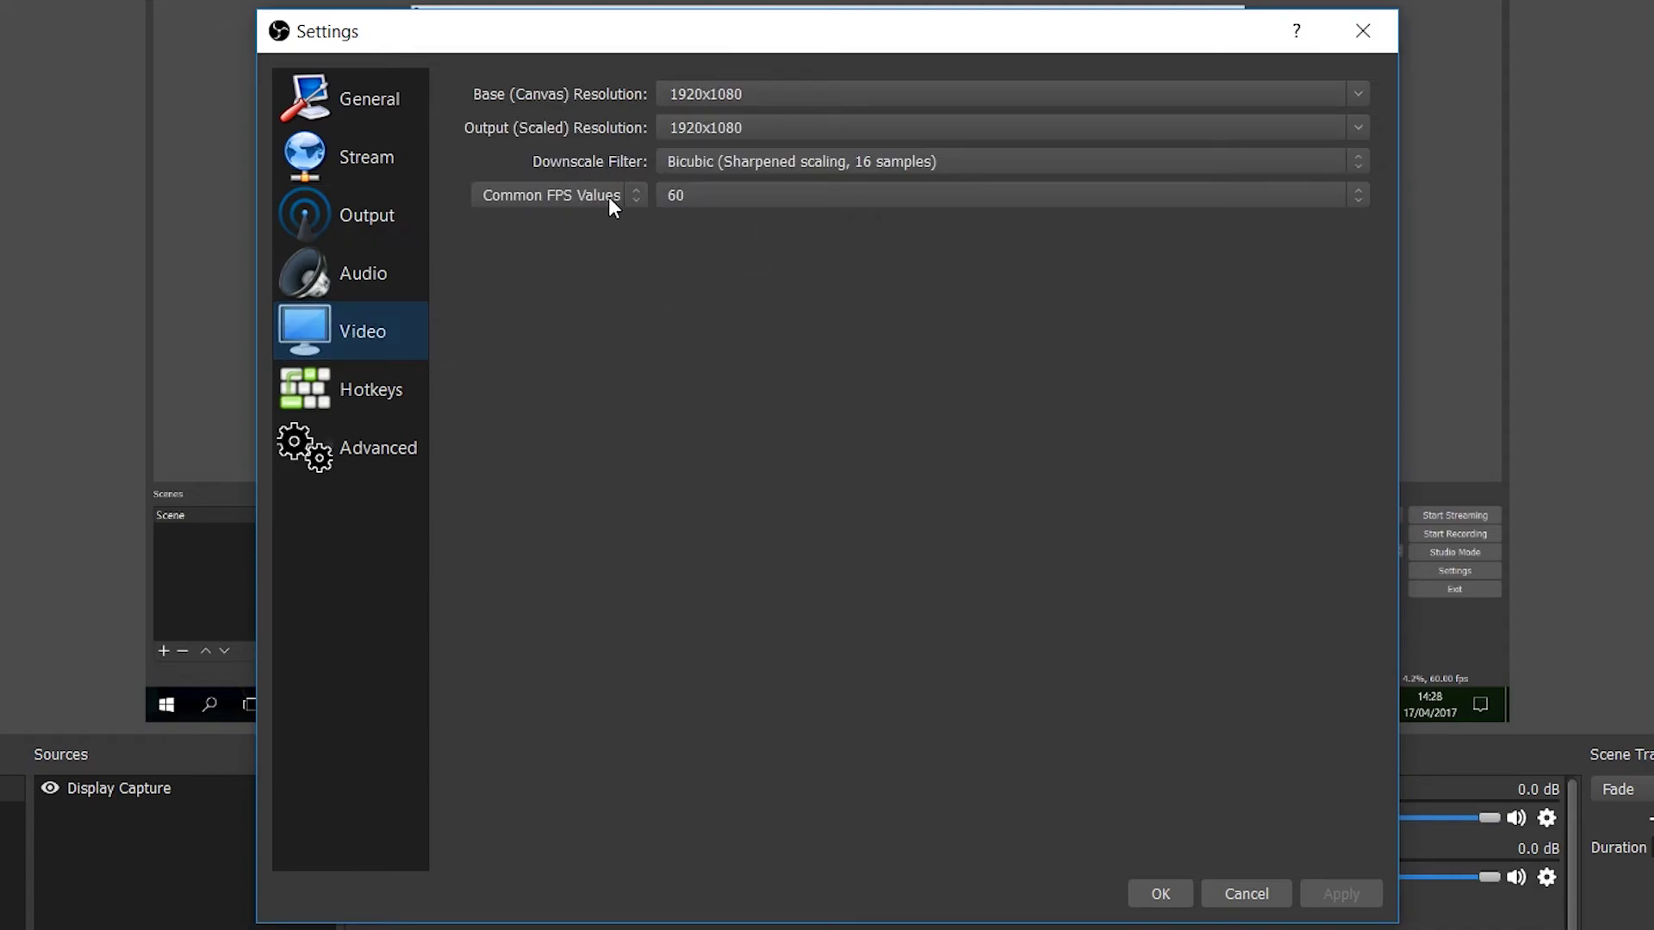
left_click(706, 198)
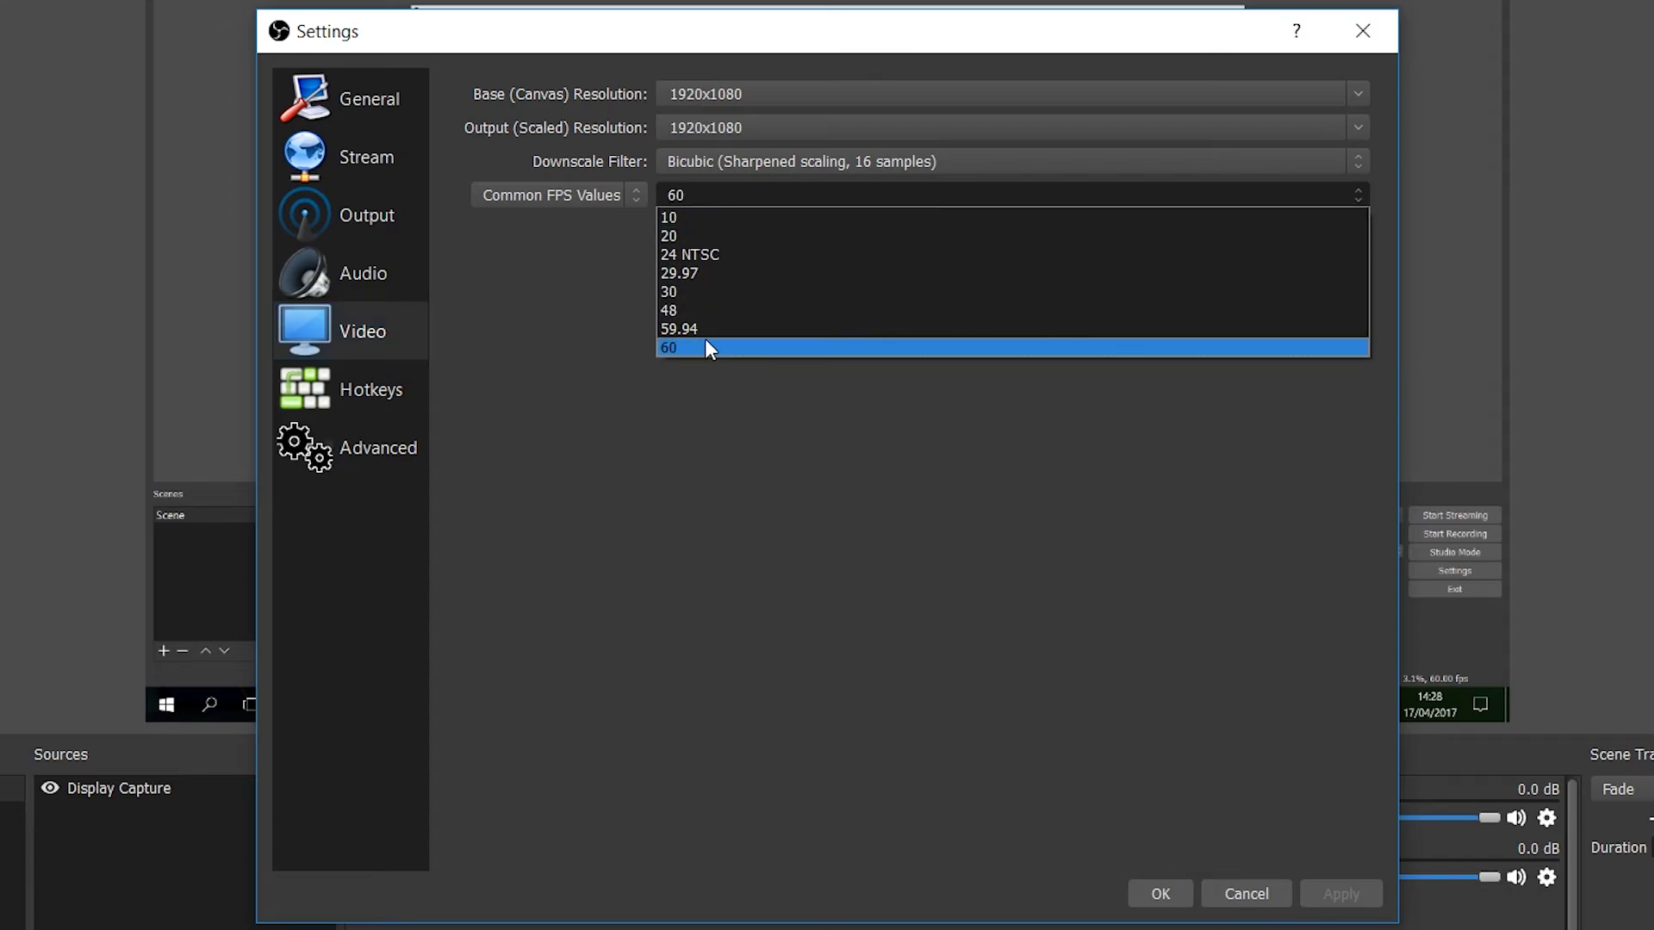
left_click(348, 216)
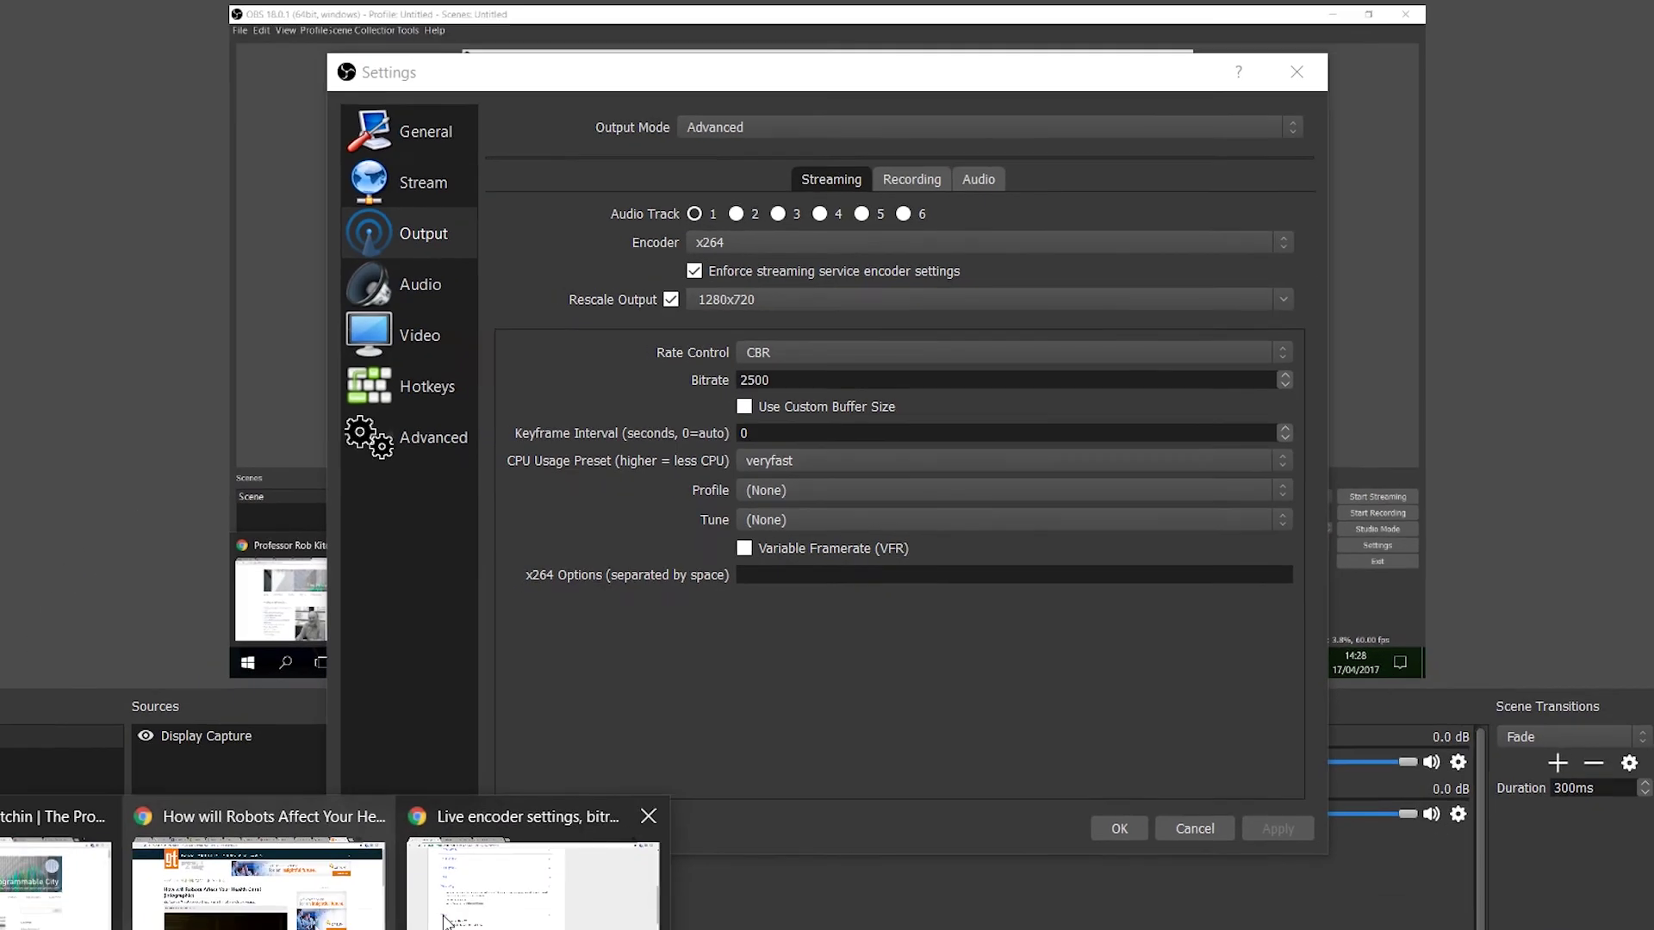
Return to the YouTube live encoder settings page in Chrome via the taskbar
left_click(517, 883)
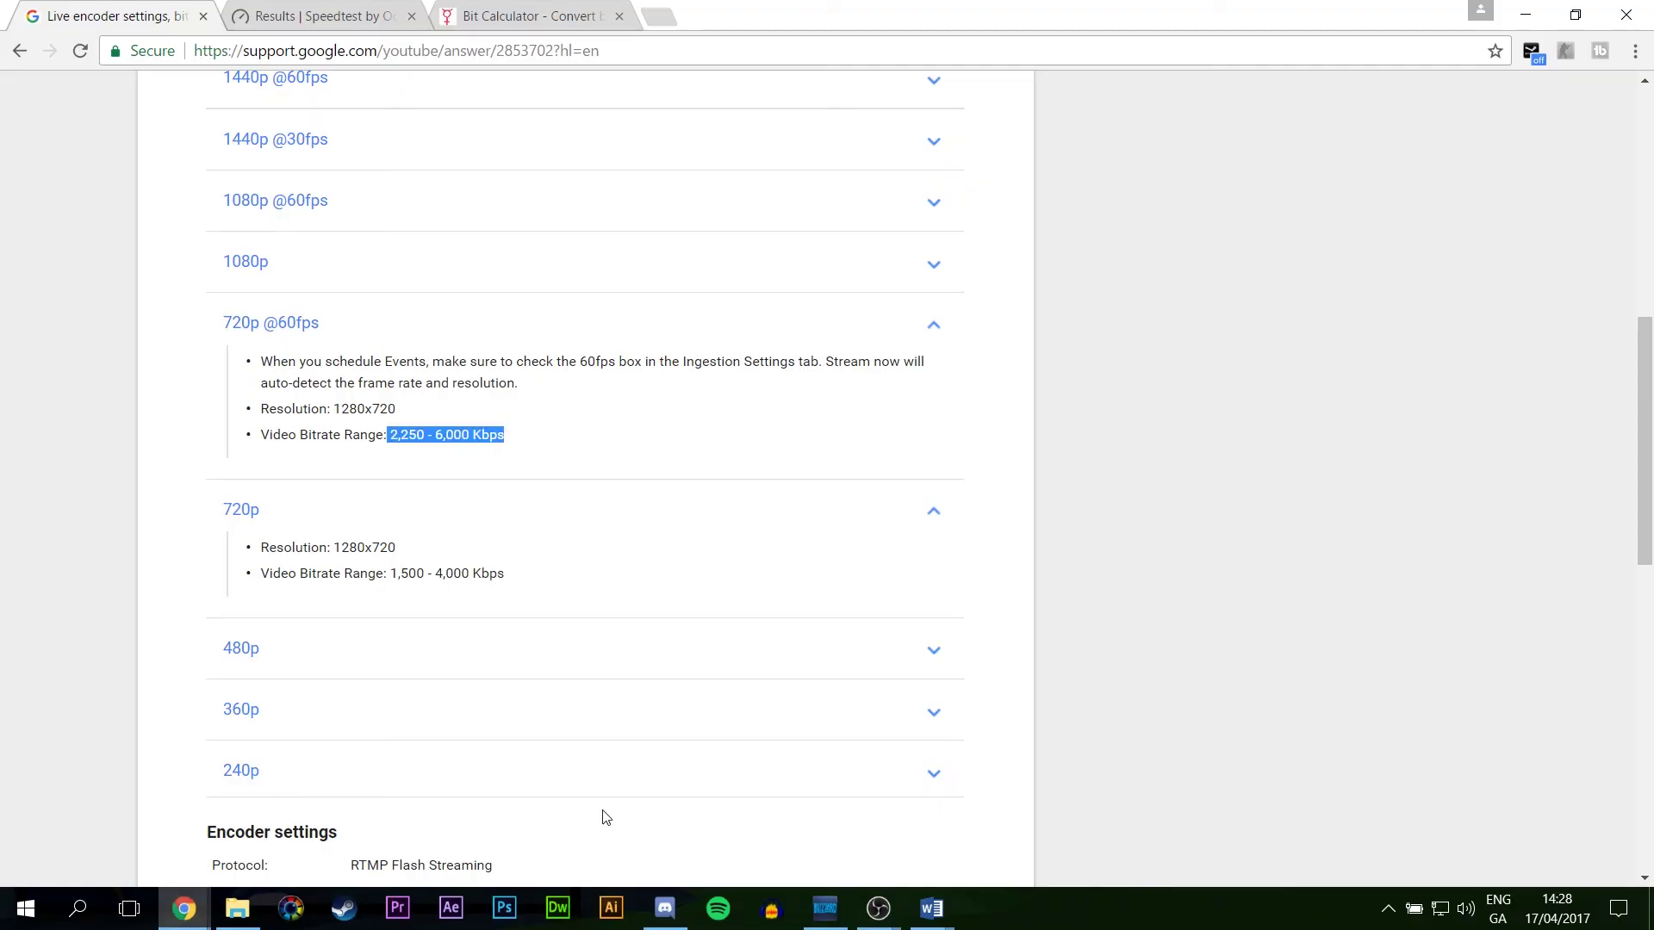